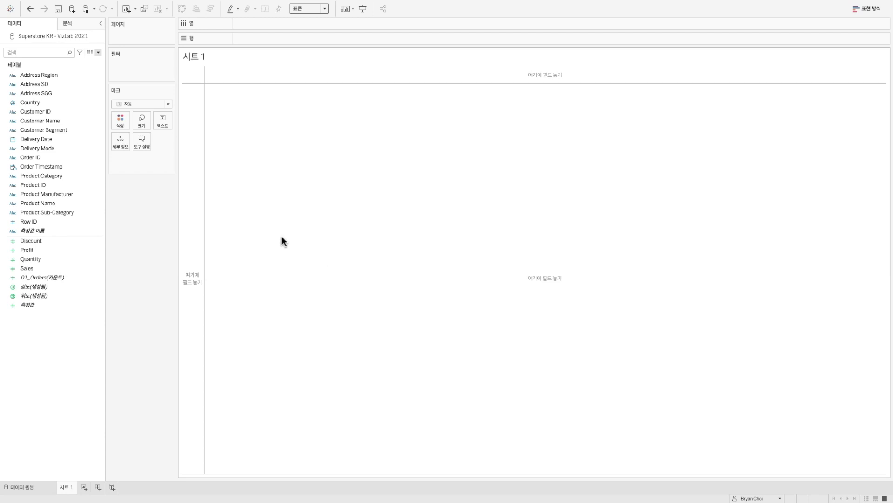
- Build a text table listing each Customer Name in rows with its summed Sales
double_click(64, 123)
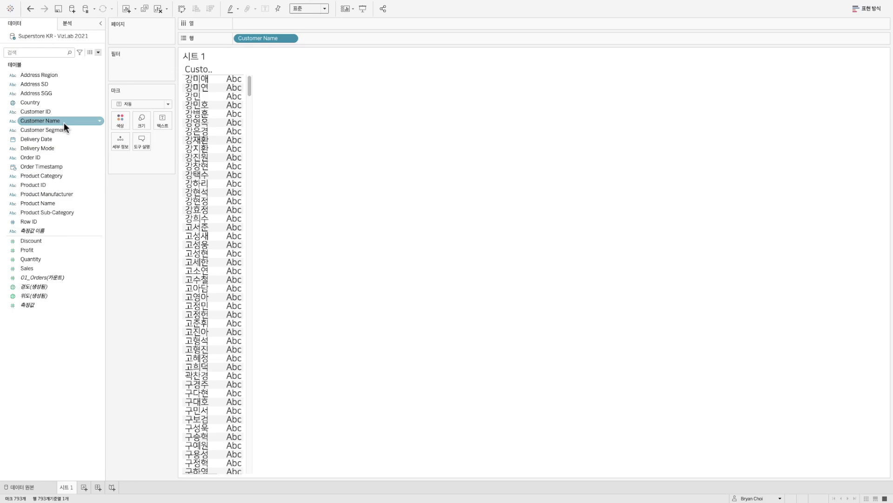
left_click_drag(41, 276, 235, 201)
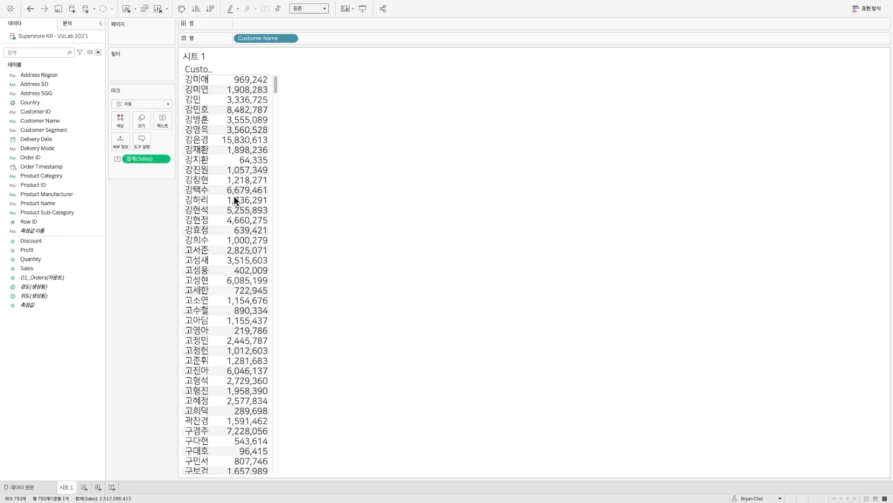
- Create a calculated field with the formula LOOKUP(SUM([Sales]), -1)
left_click(98, 53)
left_click(93, 61)
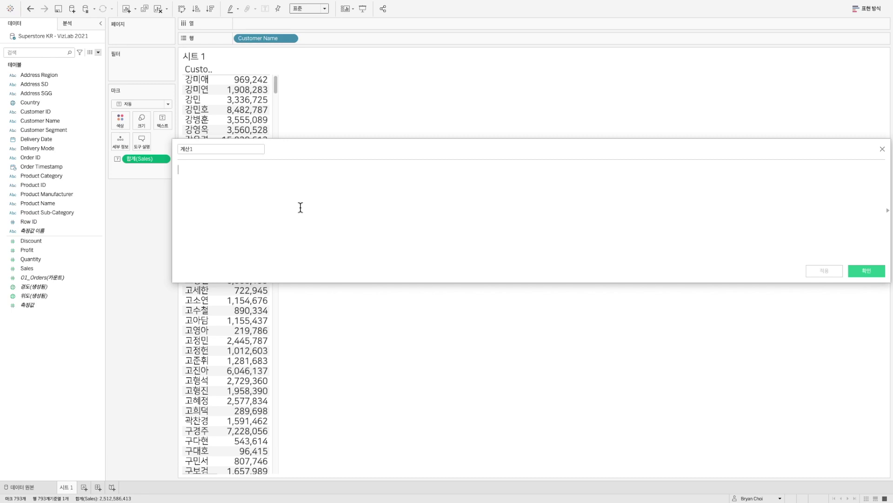
type("LOOF")
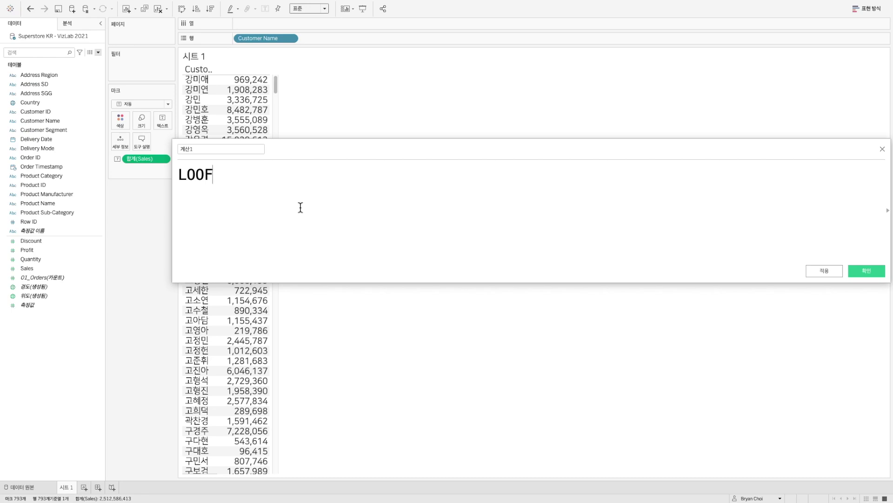
key("BackSpace")
type("KUP()")
key("Left")
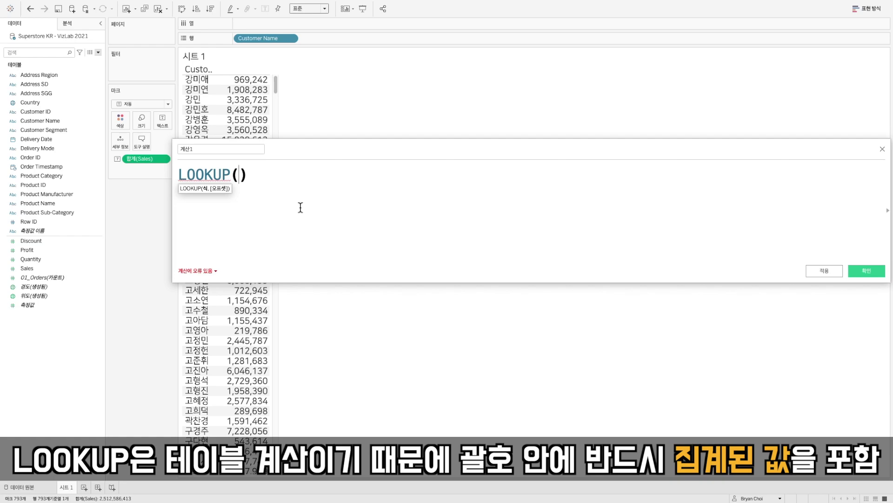
left_click_drag(141, 158, 241, 185)
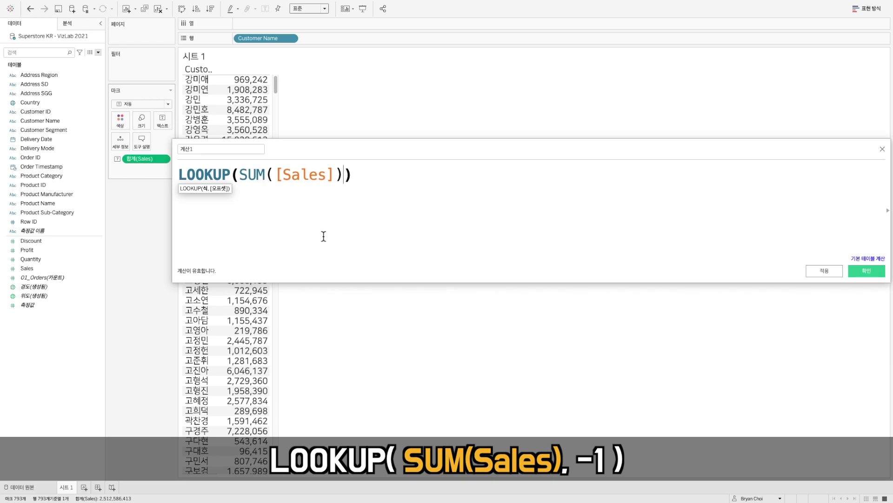
type(",")
type("-1")
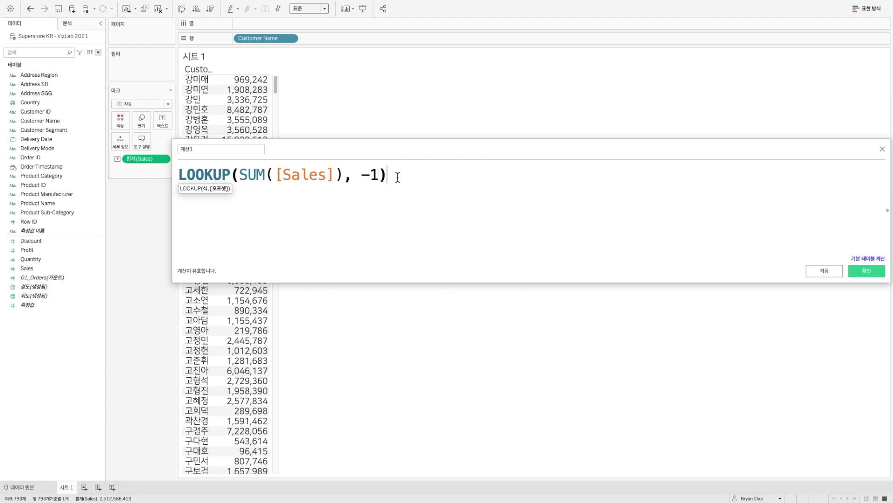
- Name the calculated field with its own formula text, save it, and add it to the table beside Sales
left_click_drag(399, 175, 179, 158)
right_click(215, 173)
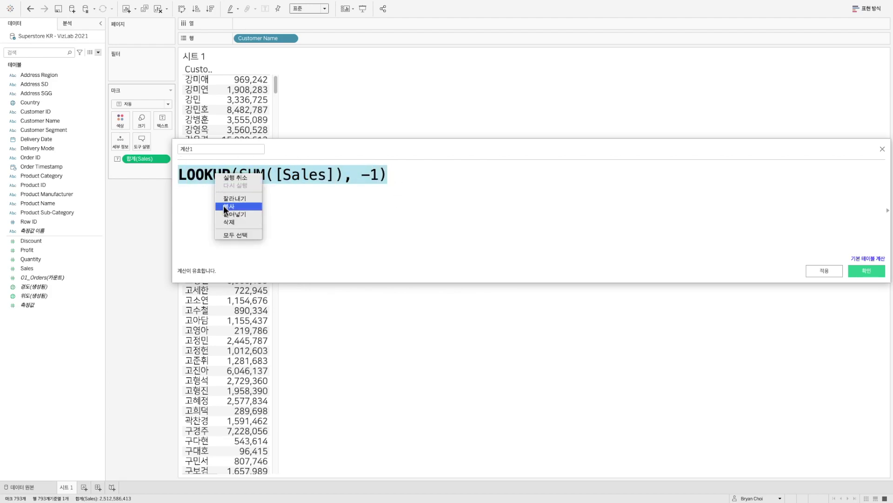
left_click(228, 205)
double_click(185, 149)
right_click(186, 148)
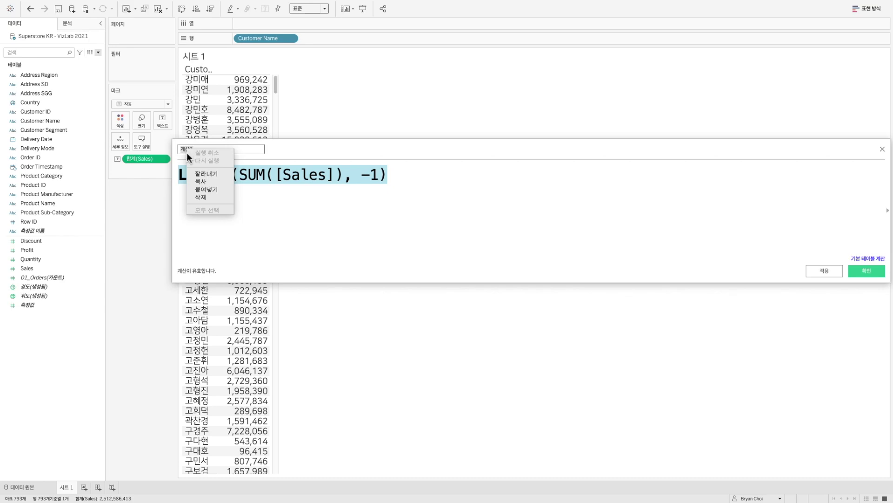
left_click(205, 189)
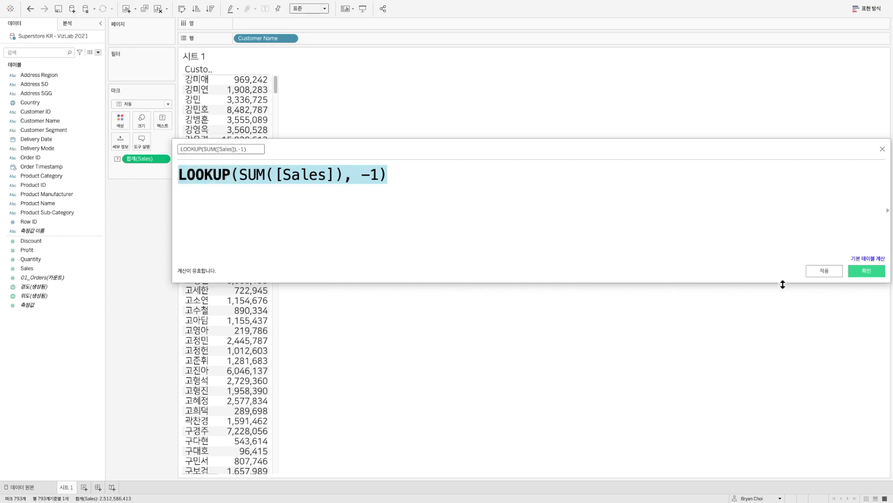
left_click(877, 273)
left_click_drag(62, 251, 245, 191)
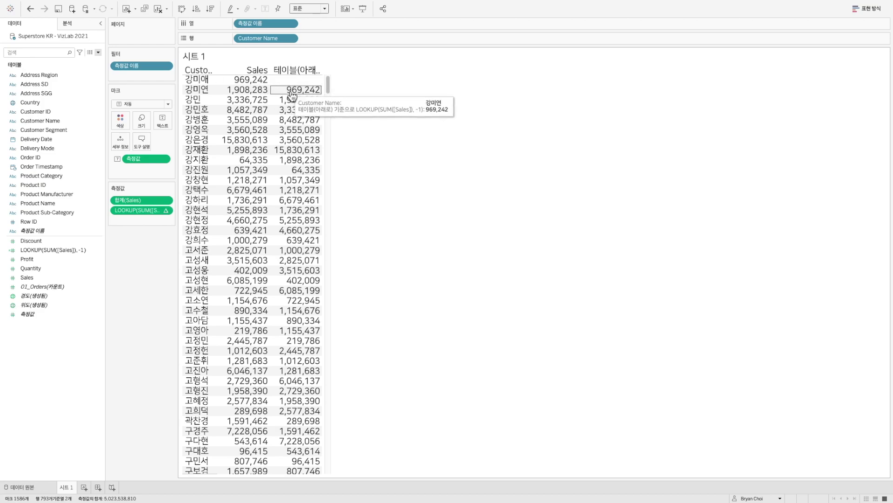
- Compare two customers' Sales values with the lookup values in the row directly below each
left_click(262, 93)
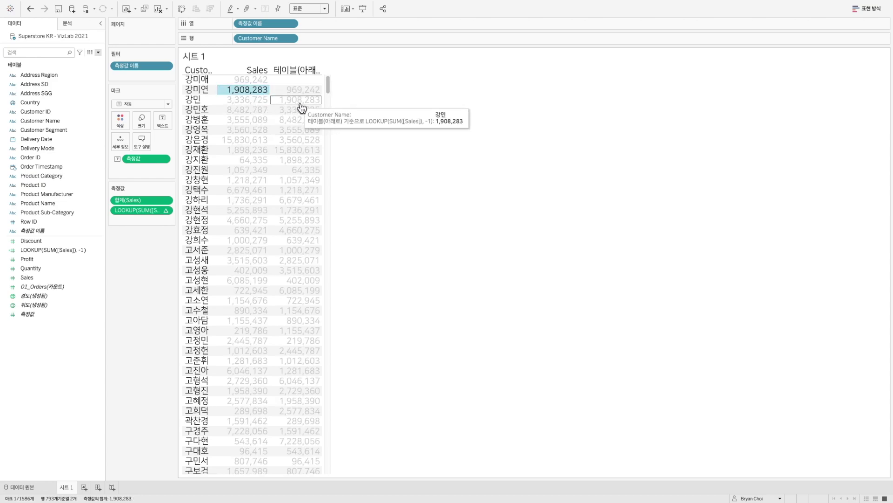
left_click(302, 106, "ctrl")
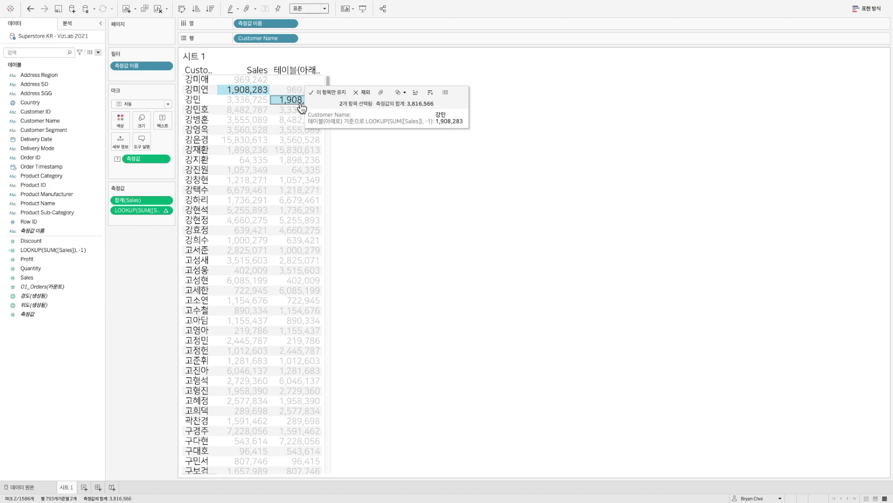
left_click(261, 144)
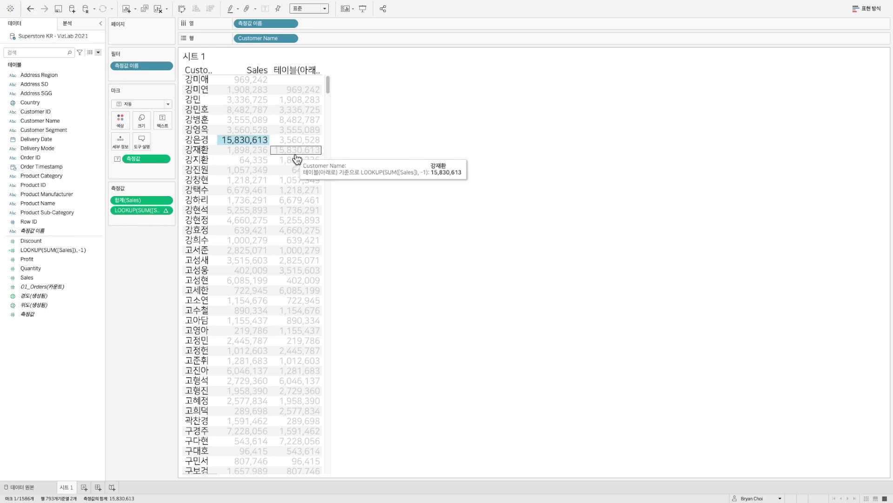
left_click(296, 156, "ctrl")
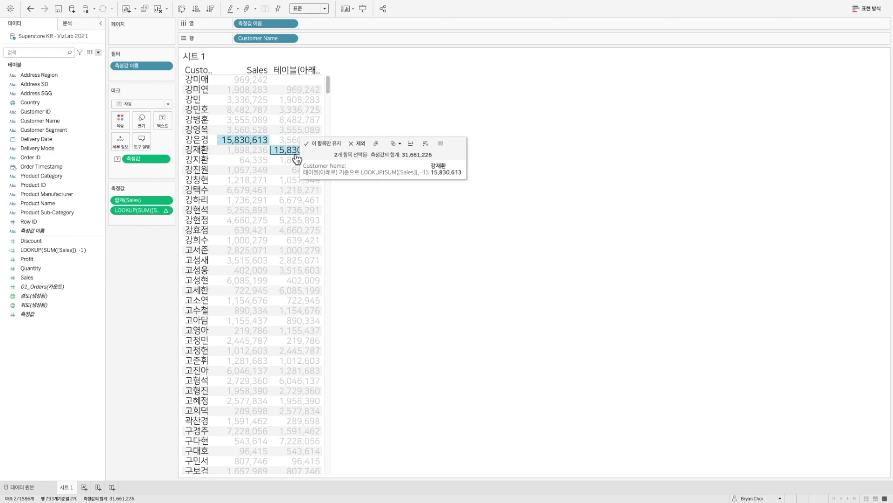
- Edit the lookup calculation to use offset -2 in both its formula and its name, and apply it
right_click(66, 249)
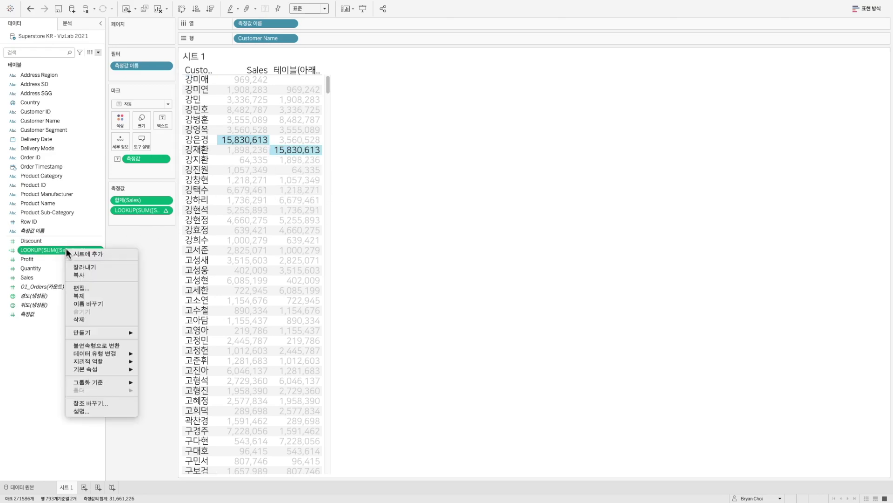
left_click(87, 288)
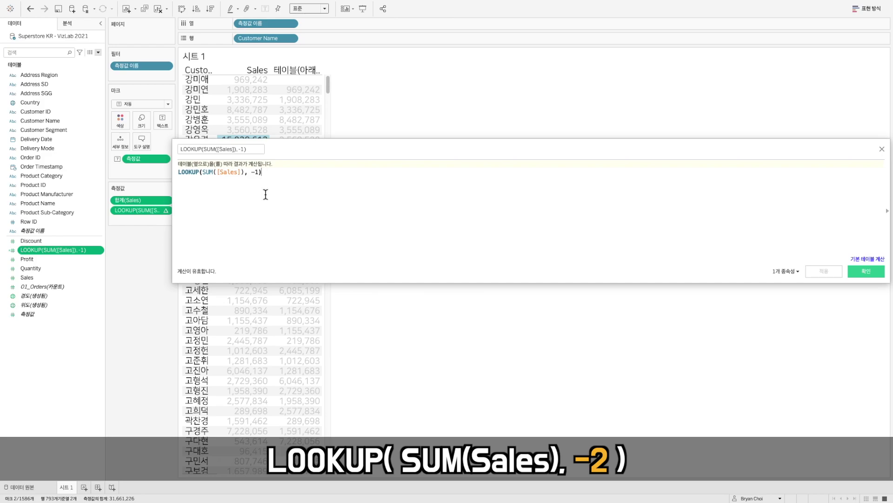
left_click(260, 172)
key("BackSpace")
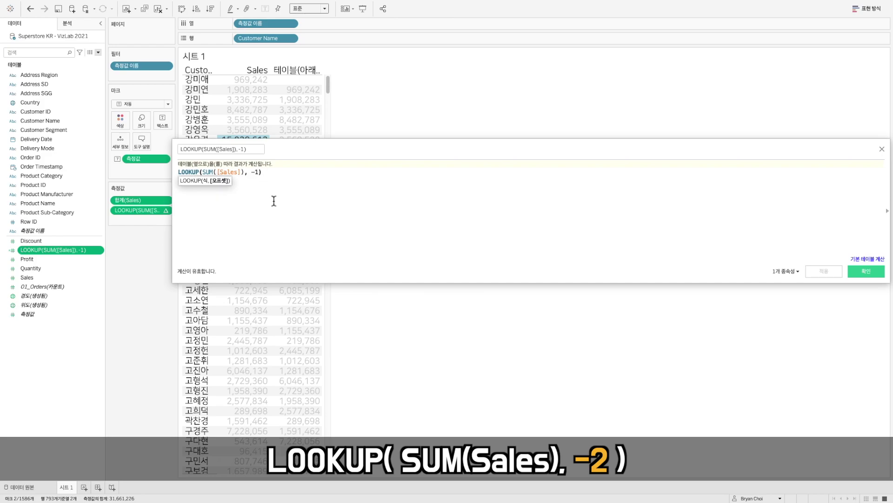
type("2")
left_click(243, 149)
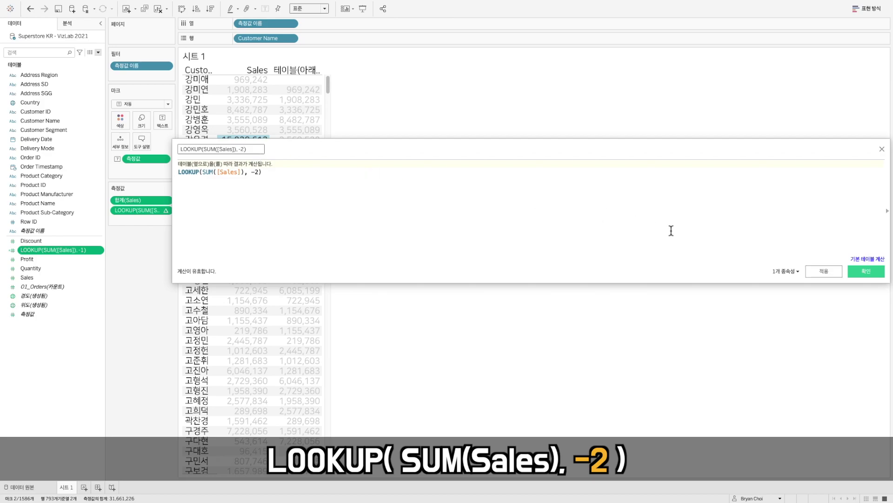
left_click(827, 270)
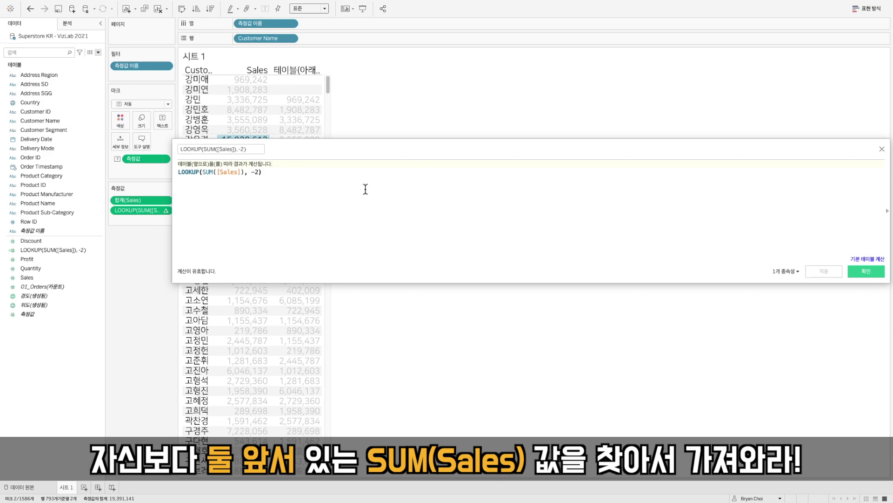
- Enlarge the formula text and compare the -2 offset lookup values with the Sales values in the first rows
scroll(365, 189, "up", 5)
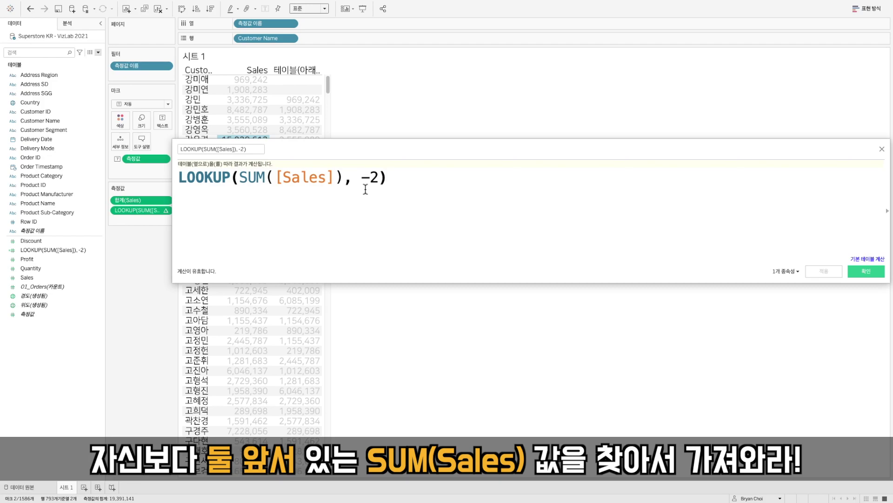
mouse_move(245, 81)
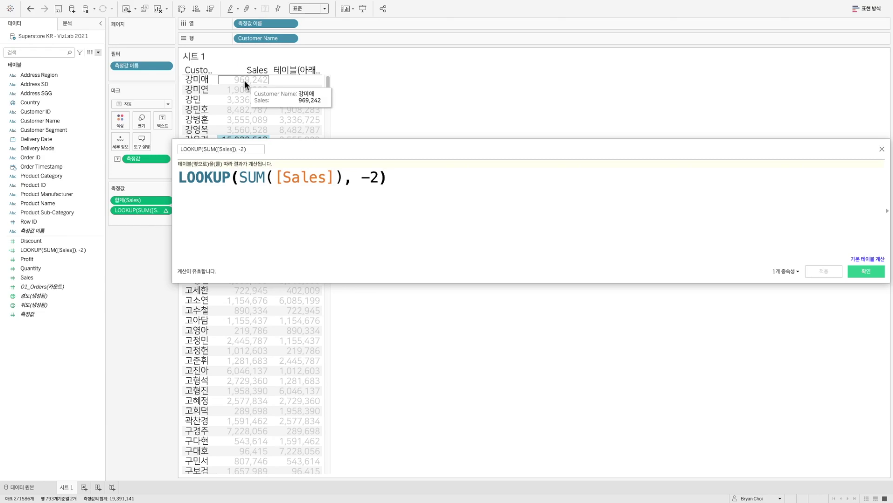
mouse_move(274, 101)
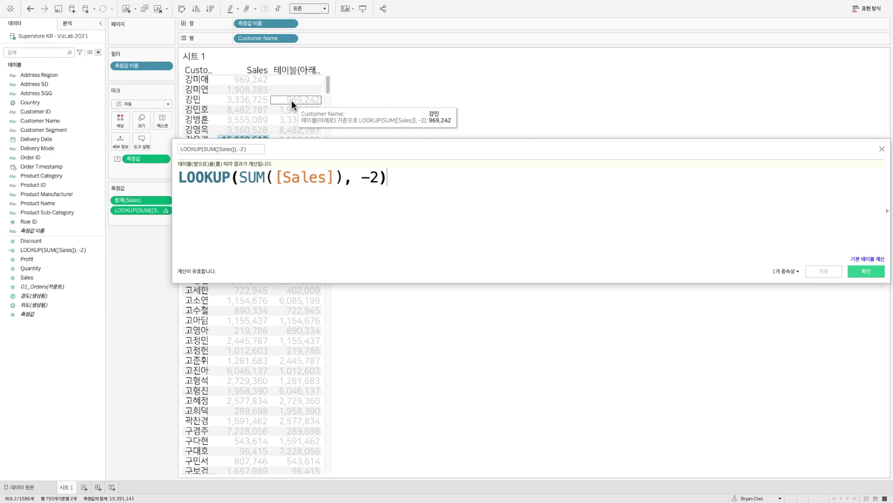
mouse_move(292, 119)
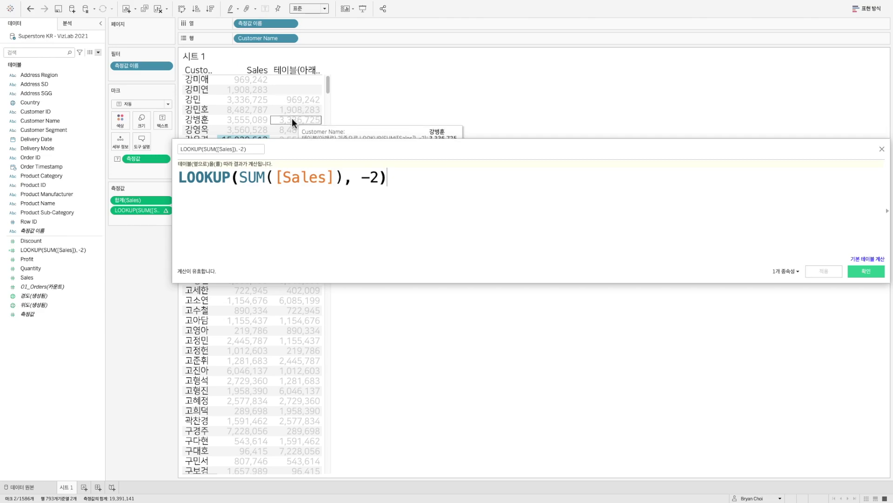
mouse_move(263, 119)
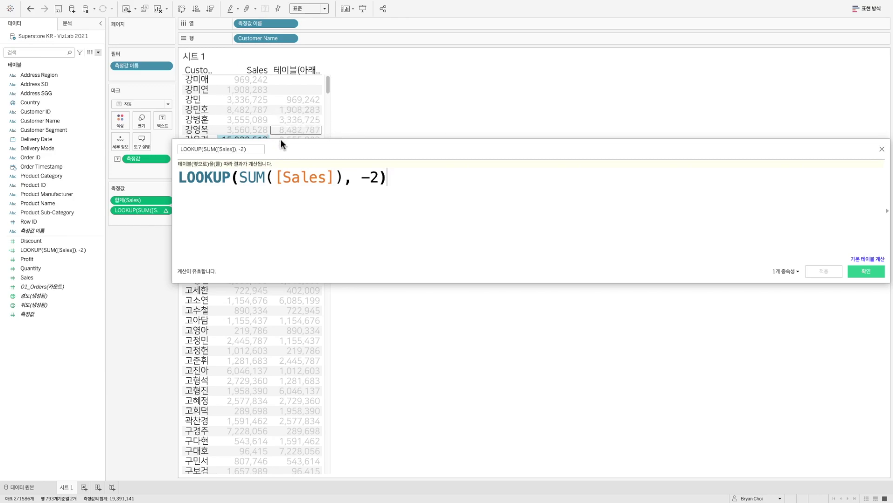
- Move the calculation editor off the upper rows, change the offset to 1 in the formula and name, and apply it
left_click_drag(300, 152, 254, 262)
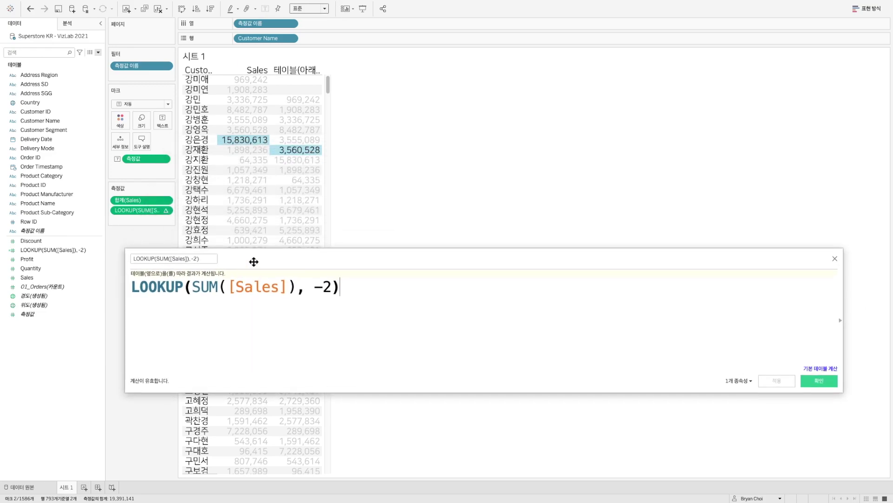
left_click(332, 292)
key("BackSpace")
key("BackSpace")
type("1")
left_click(197, 258)
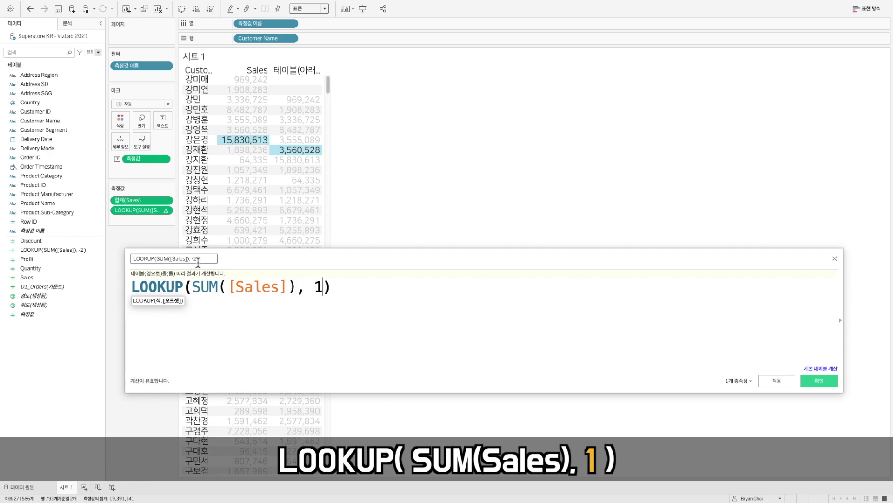
key("BackSpace")
key("BackSpace")
type("1")
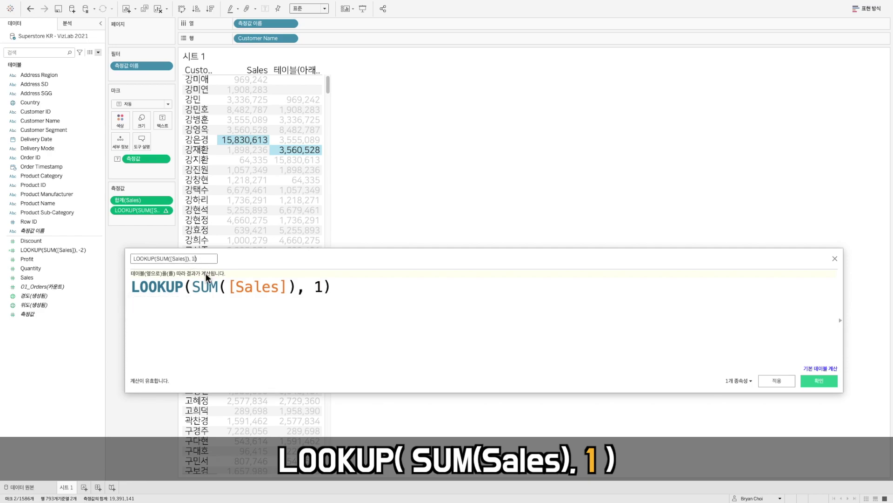
left_click(777, 381)
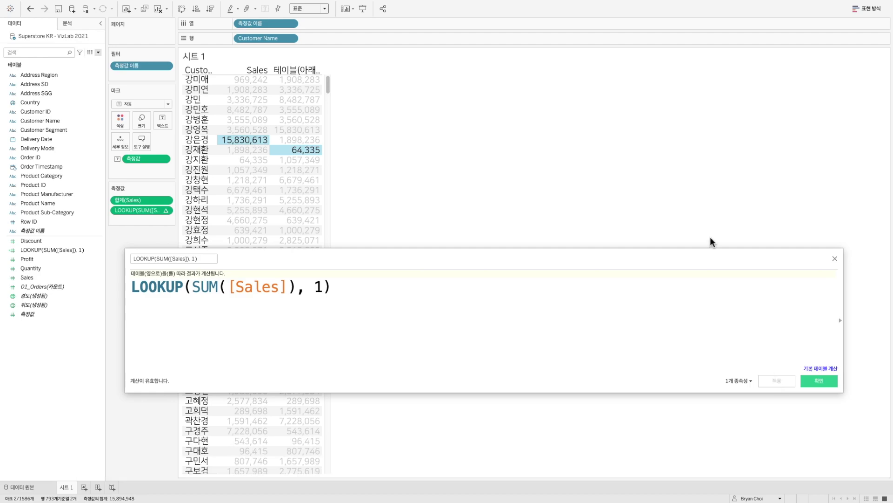
- Check the lookup values against Sales at the first and last customer rows, and close the calculation editor
left_click(245, 81)
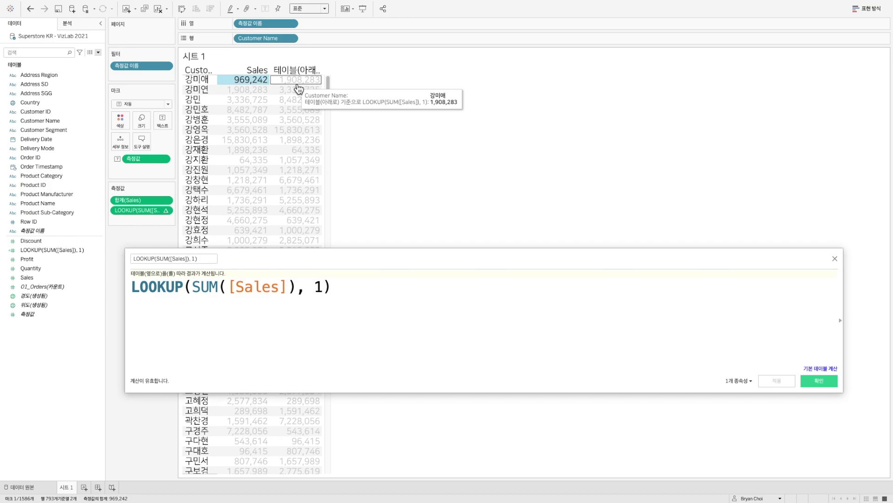
left_click_drag(328, 84, 326, 476)
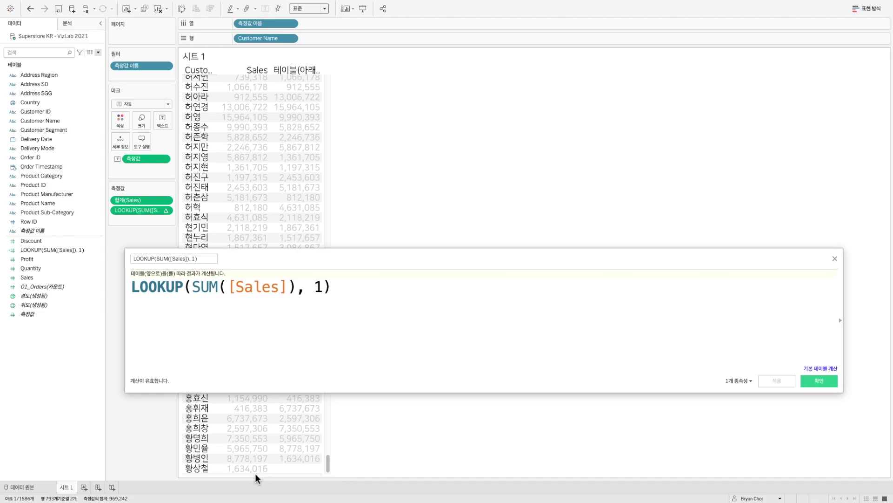
mouse_move(302, 475)
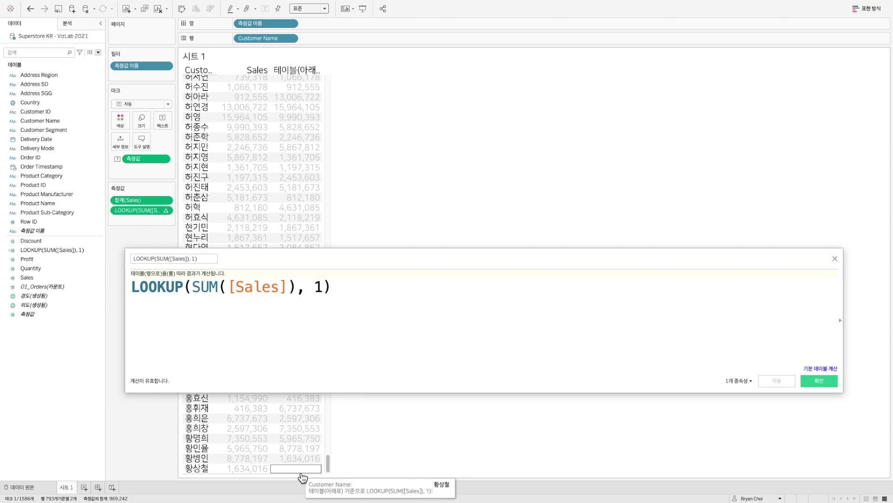
left_click(811, 384)
- Create a new sheet with Product Category and Product Sub-Category in rows and the year of Order Timestamp in columns
left_click(83, 489)
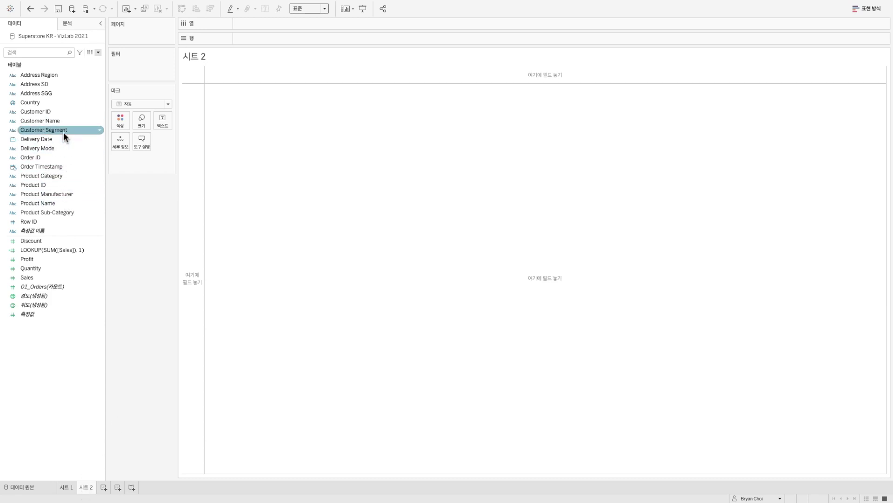
double_click(58, 176)
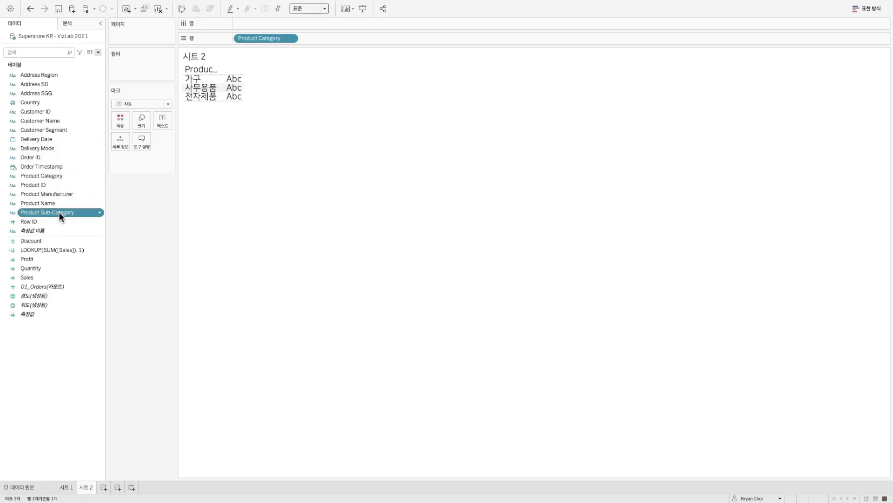
double_click(60, 212)
left_click_drag(48, 167, 299, 25)
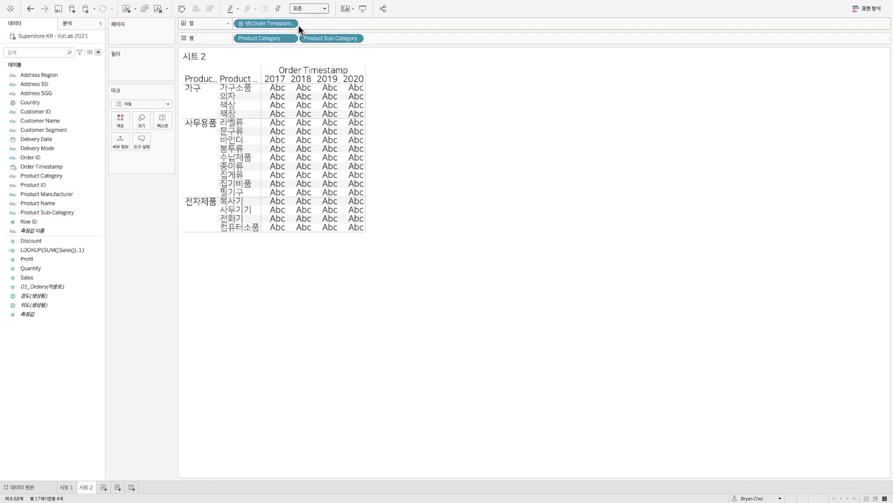
- Add Sales as the values of the category table and fit the table to the entire view (전체 보기)
left_click_drag(33, 276, 340, 150)
left_click(311, 9)
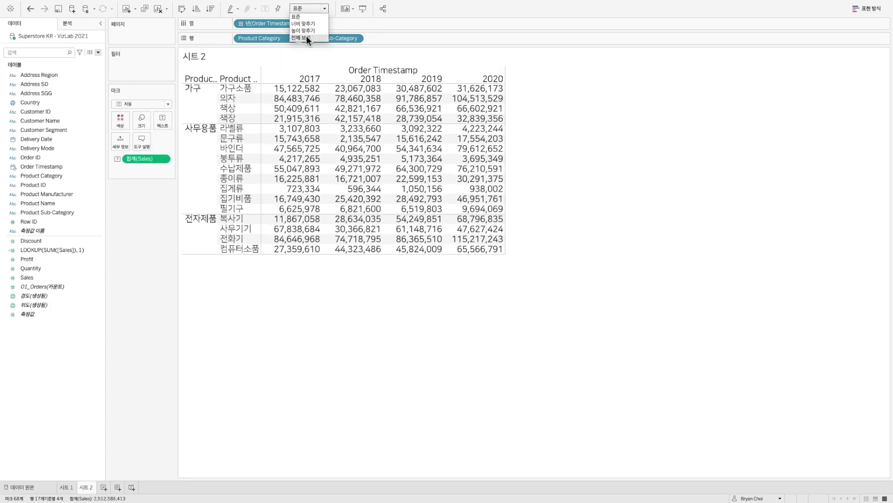
left_click(306, 37)
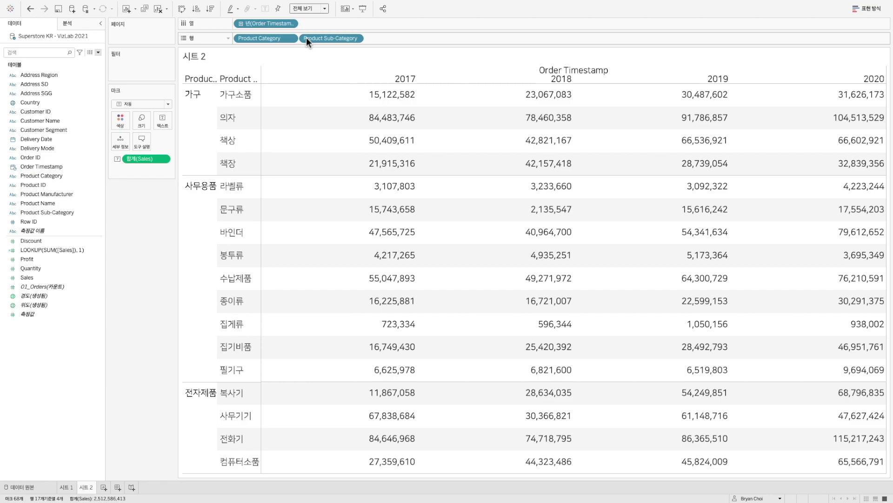
- Open the LOOKUP calculation for editing and change the offset to -1 in both its name and formula
right_click(70, 250)
left_click(85, 291)
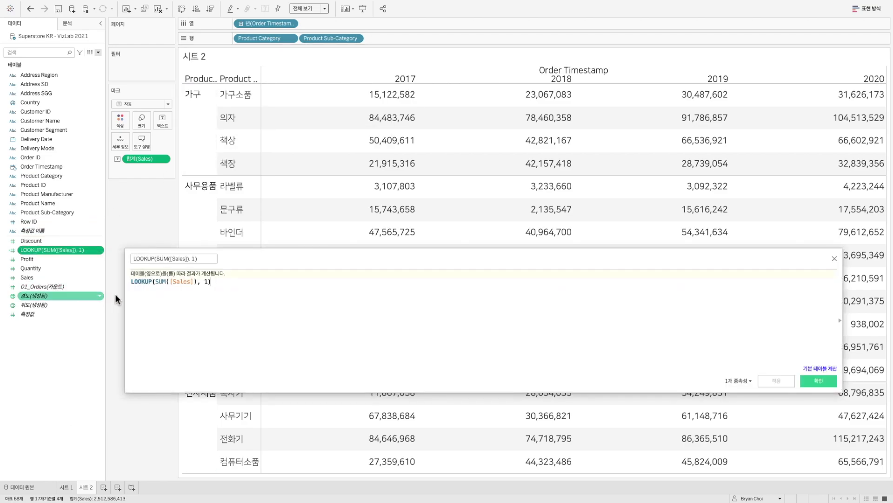
type("-")
left_click(206, 285)
type("-")
- Enlarge the formula text and apply the edited calculation with its editor moved off the upper table rows
scroll(236, 296, "up", 5)
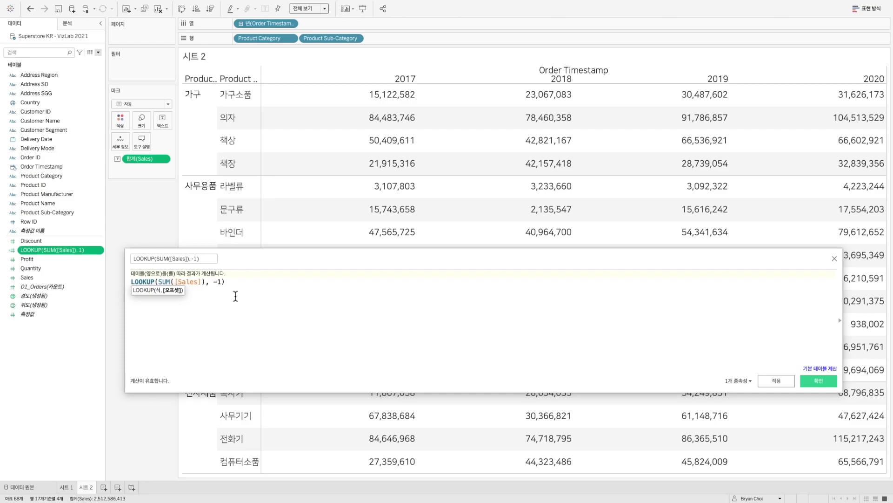
scroll(235, 296, "up", 2)
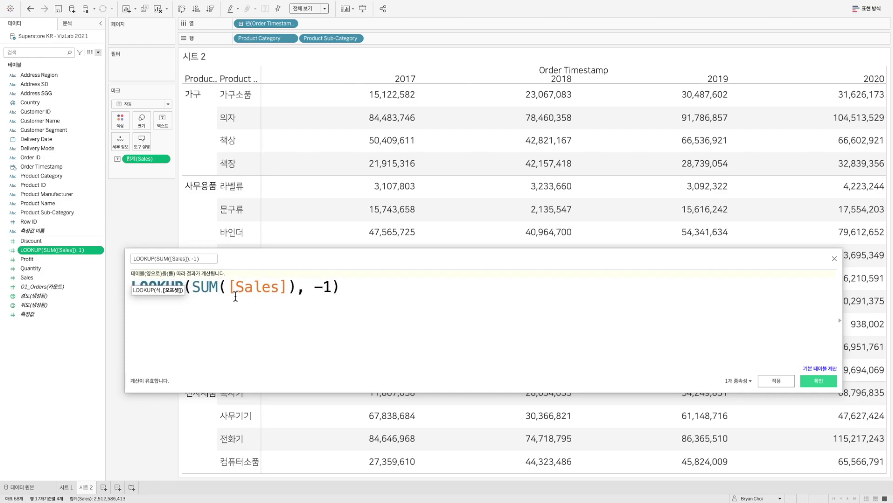
left_click(385, 300)
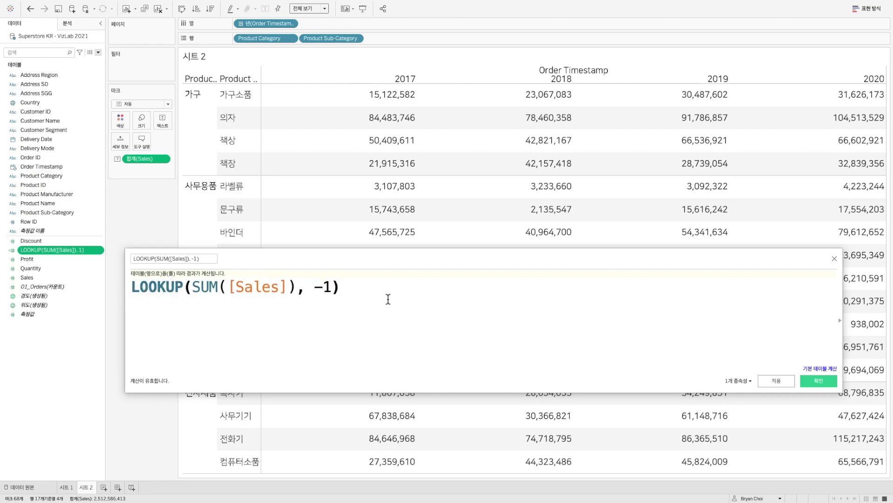
left_click_drag(405, 261, 409, 315)
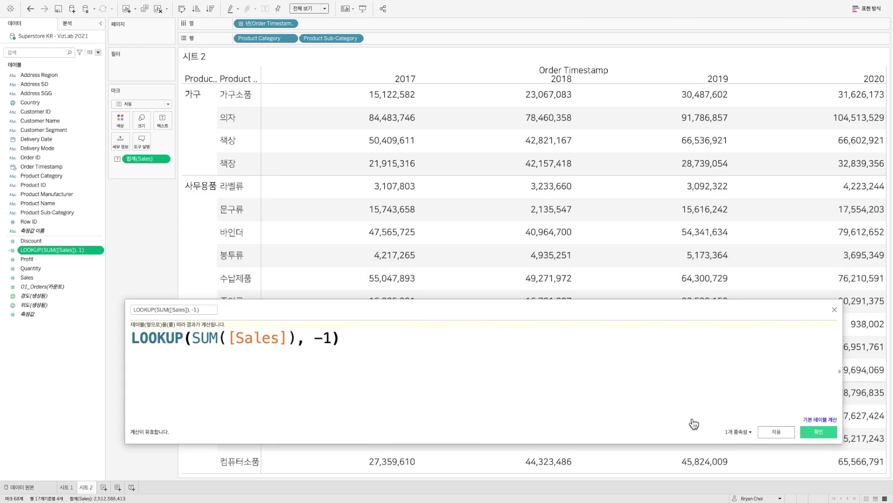
left_click(774, 431)
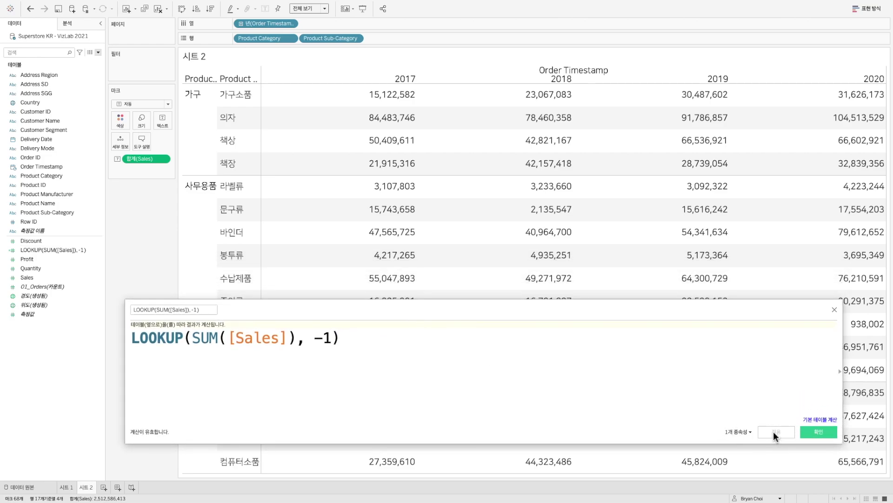
- Add the LOOKUP(SUM([Sales]), -1) calculation to the table alongside Sales and highlight each measure's columns in turn
left_click_drag(46, 247, 400, 187)
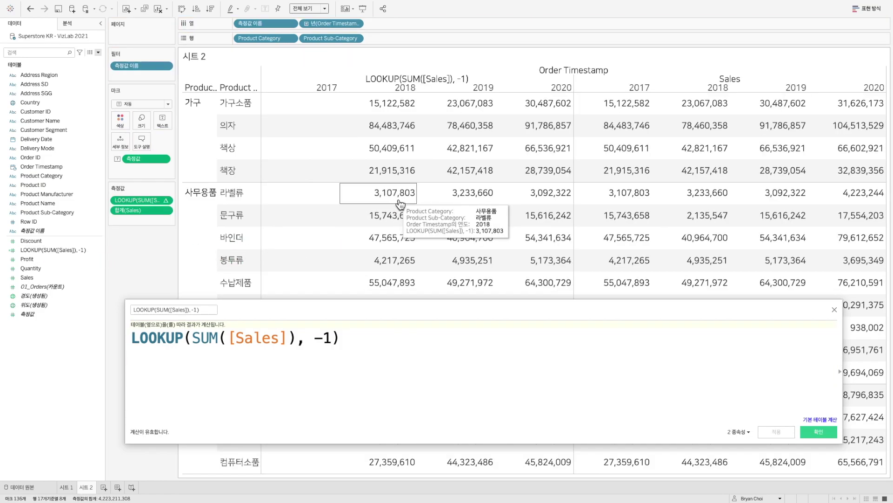
left_click(409, 83)
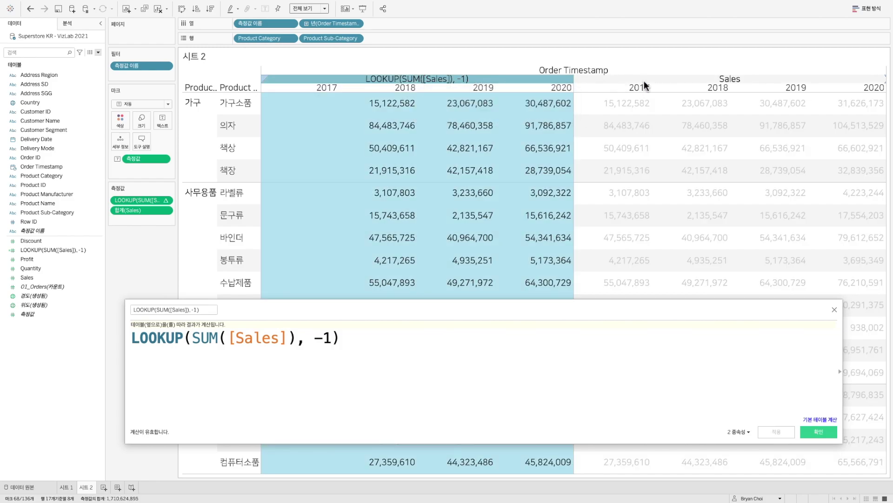
left_click(681, 84)
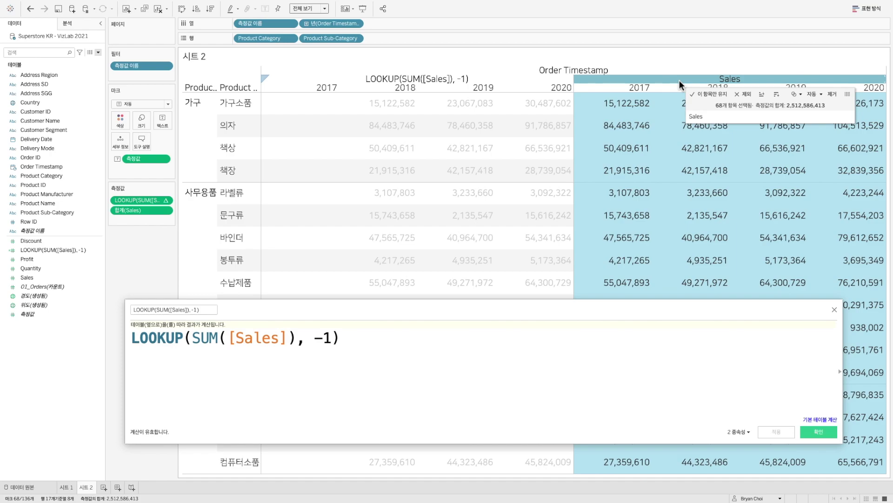
left_click(443, 79)
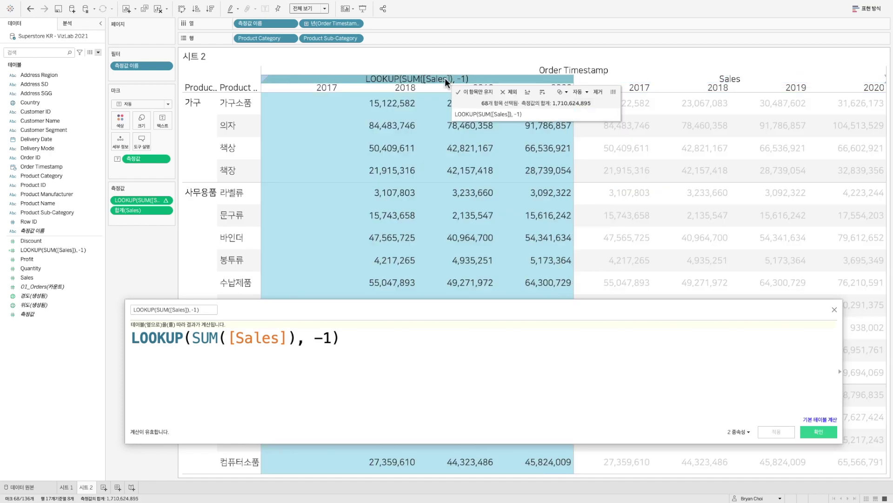
- Nest the measure names under each year with Sales ahead of the lookup, and color the values by measure name
left_click_drag(261, 23, 371, 23)
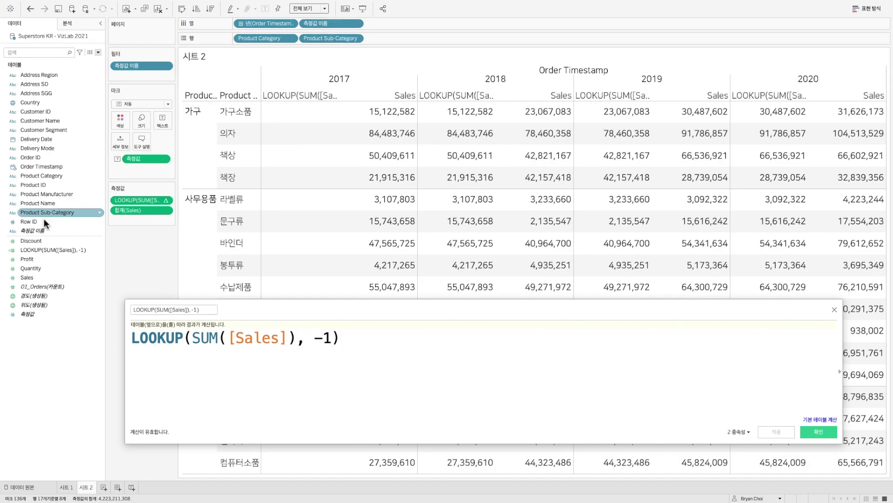
left_click_drag(37, 229, 119, 119)
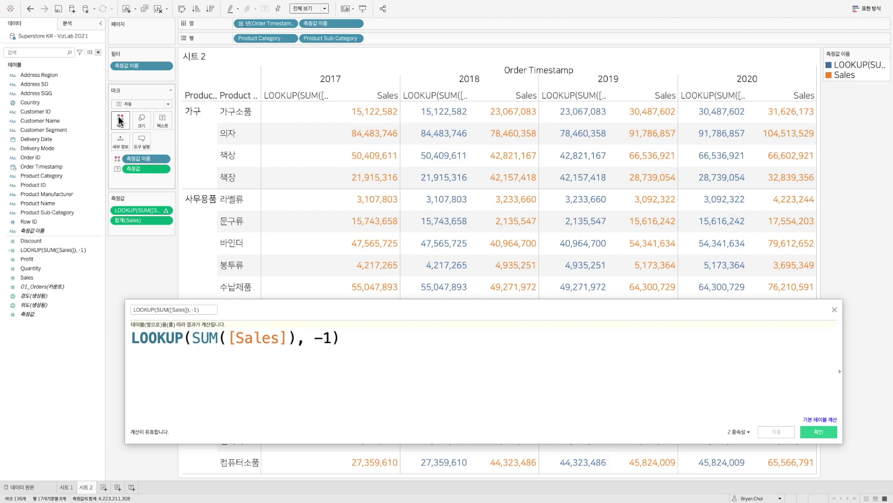
left_click_drag(144, 213, 140, 231)
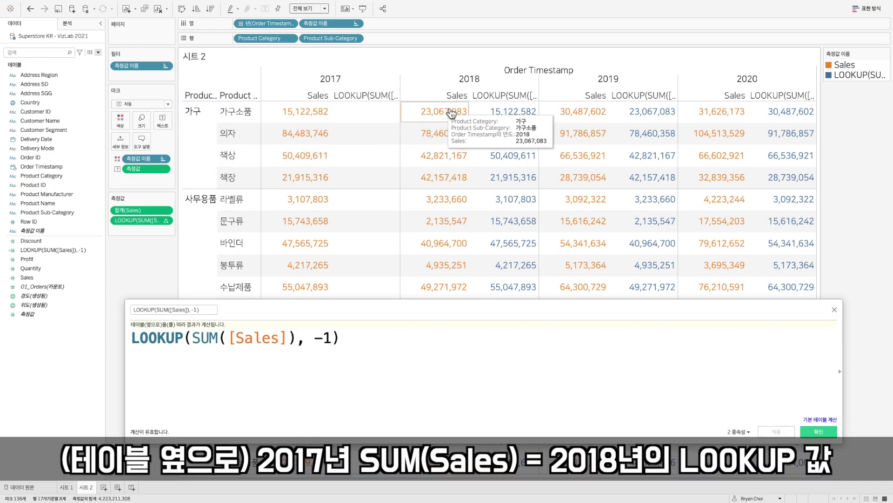
- Compare the 2018 and 2019 lookup values of 가구소품 with the previous year's Sales values
mouse_move(494, 116)
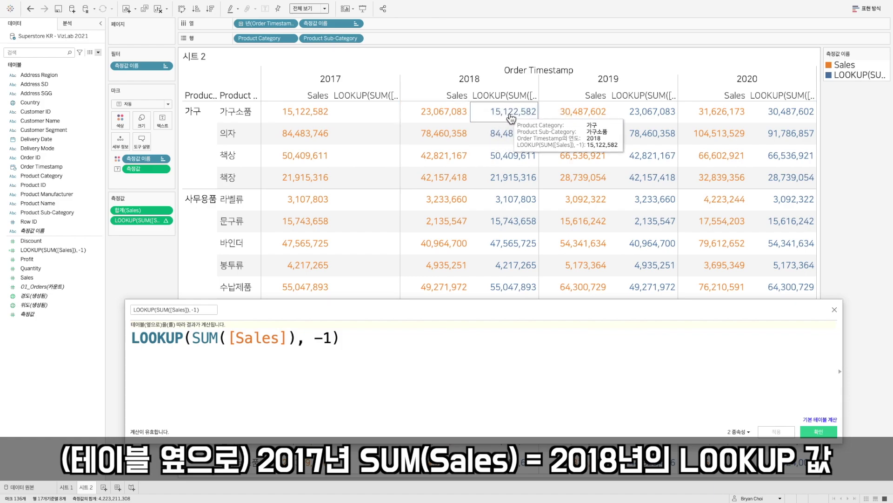
mouse_move(326, 120)
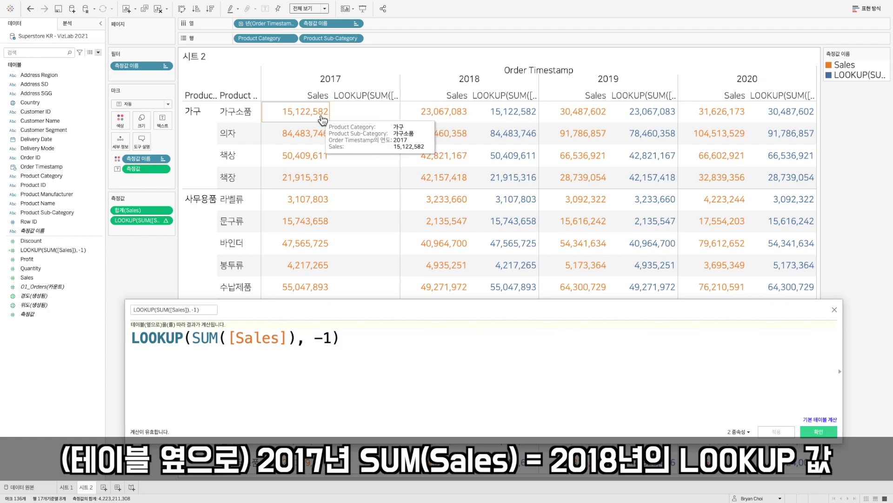
left_click(323, 120)
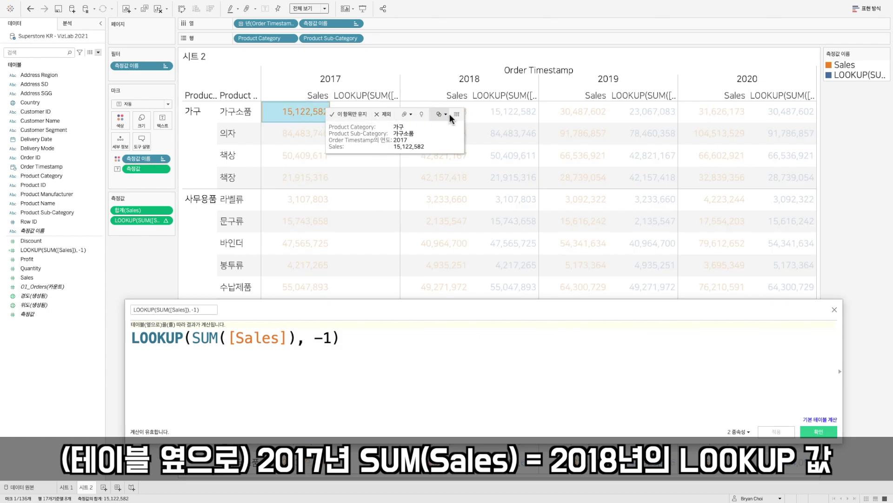
left_click(508, 120)
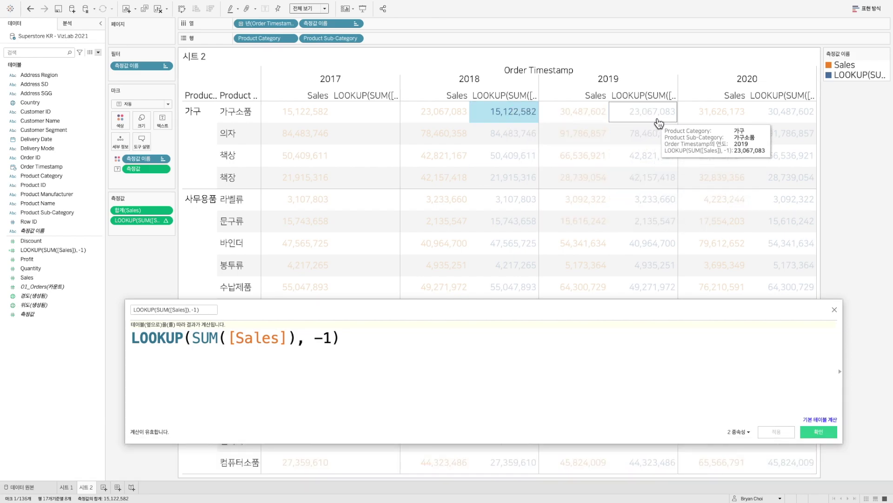
left_click(660, 121)
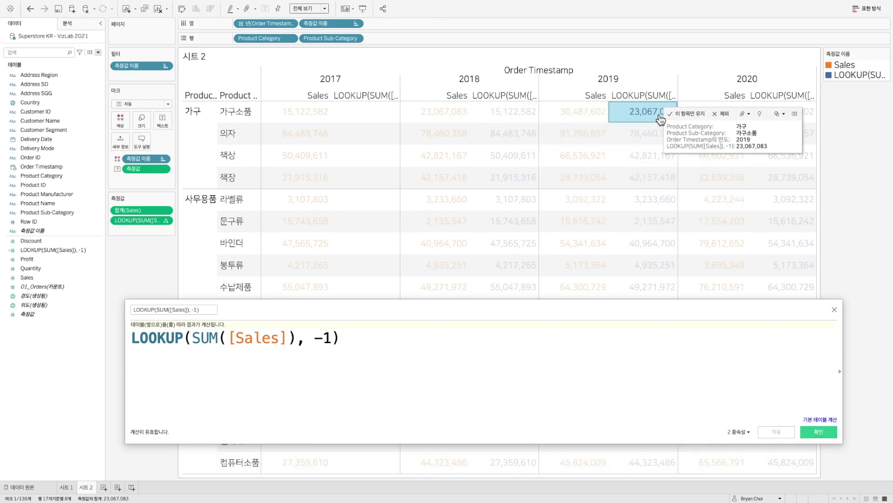
left_click(452, 122)
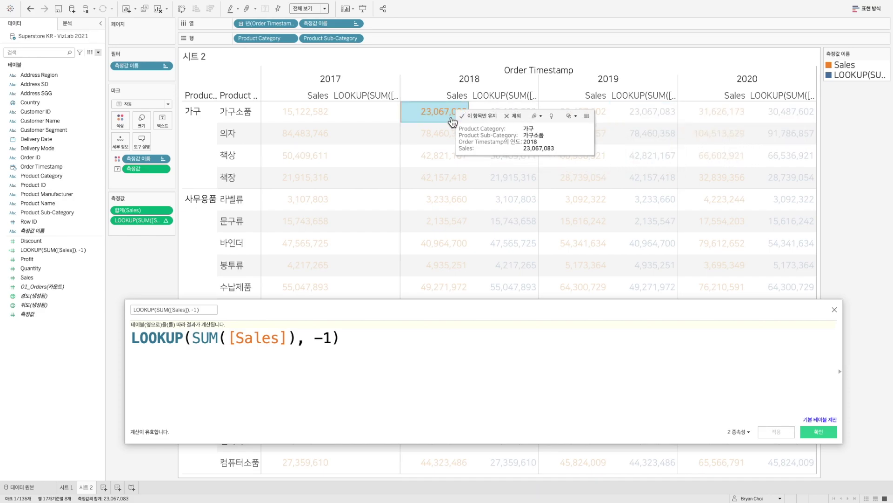
left_click(668, 122)
left_click(668, 122)
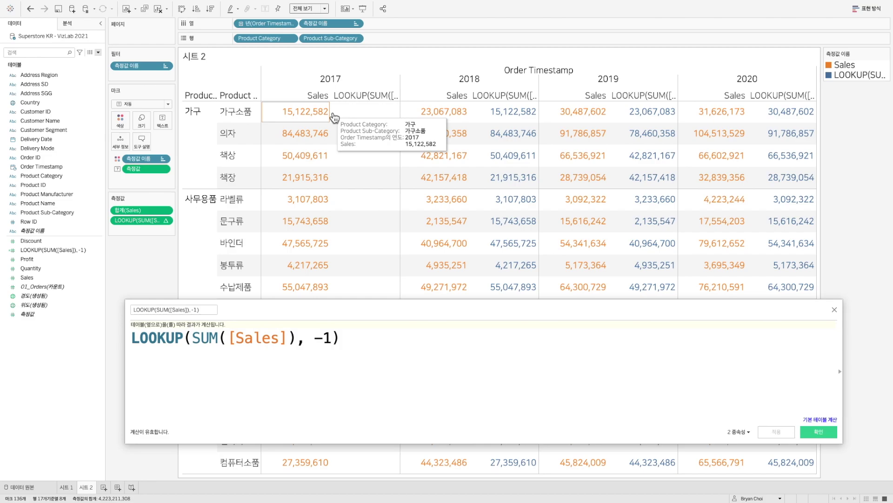
- Set the lookup measure to compute along 테이블(아래로) and move the calculation editor further off the table rows
right_click(149, 222)
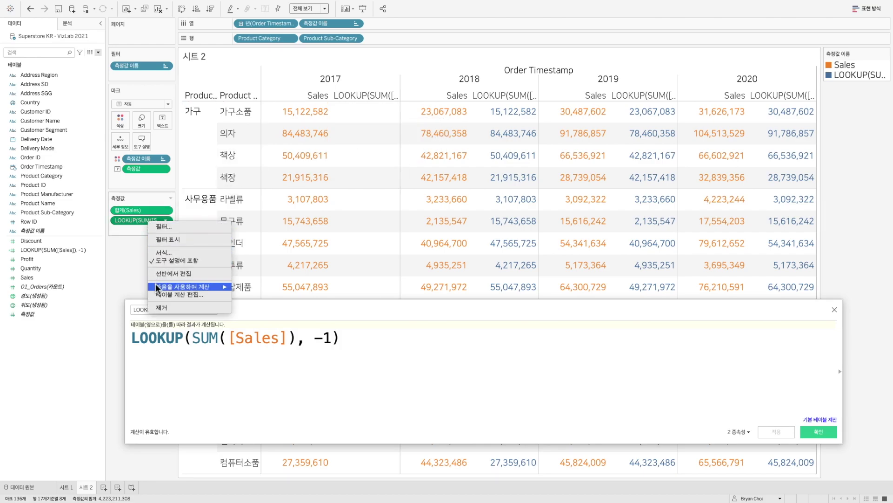
mouse_move(156, 288)
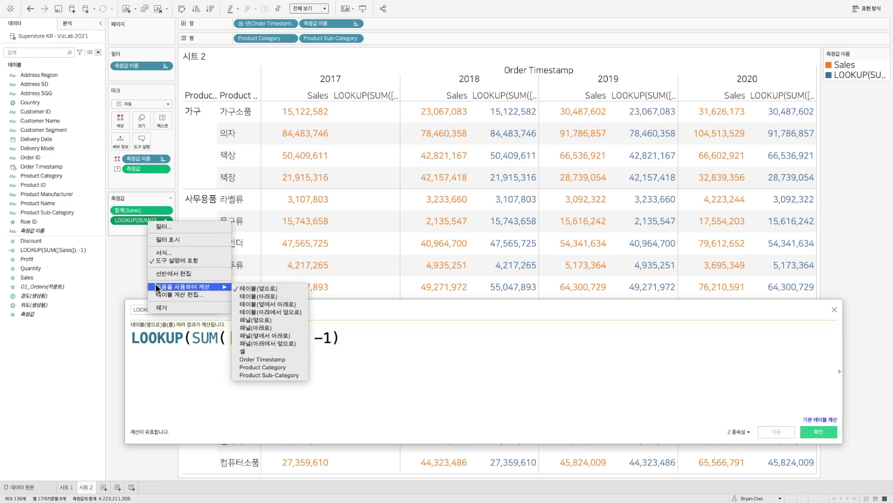
left_click(256, 298)
left_click_drag(402, 310, 396, 340)
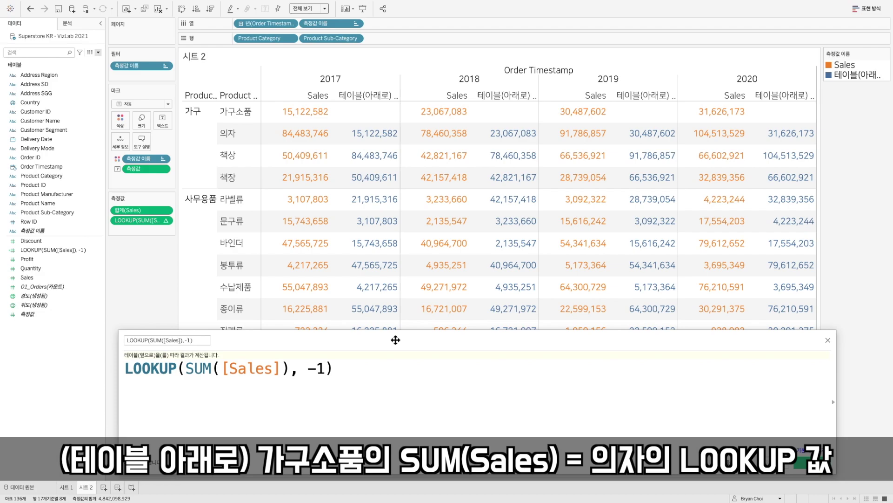
- Compare the 2017 lookup values of 의자 and 책상 with the Sales value in the row above each
mouse_move(309, 113)
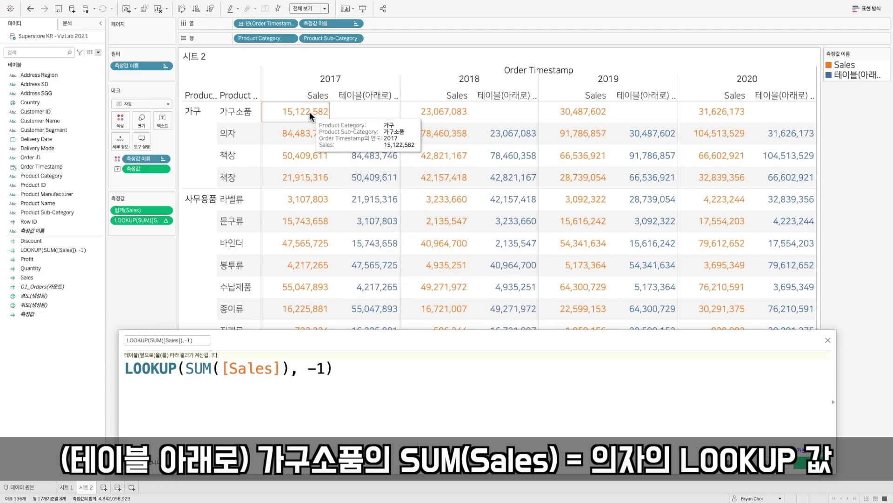
mouse_move(376, 135)
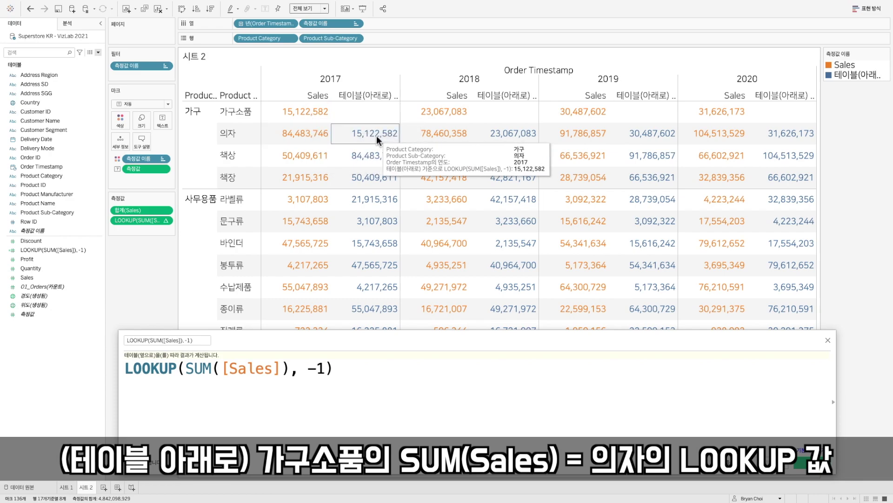
mouse_move(319, 139)
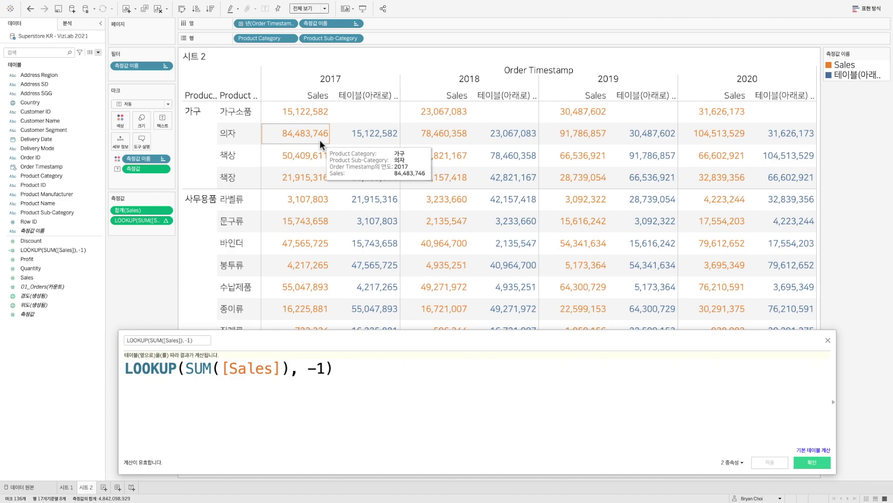
mouse_move(348, 156)
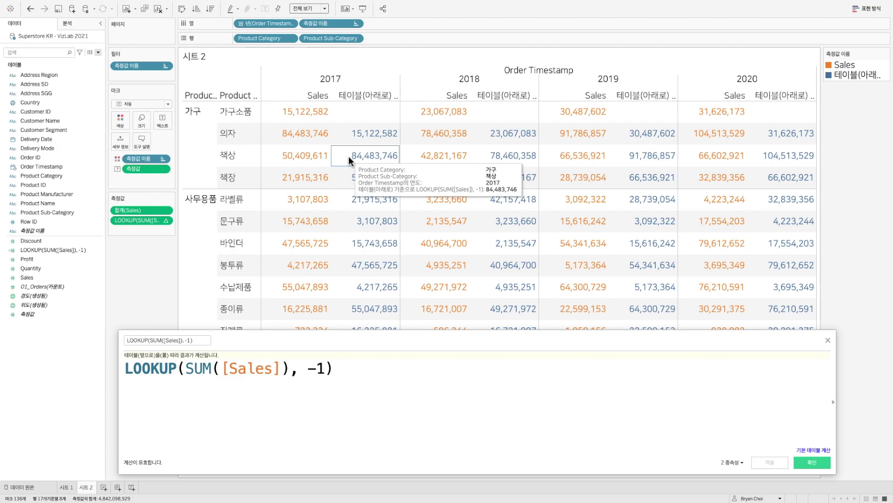
mouse_move(322, 159)
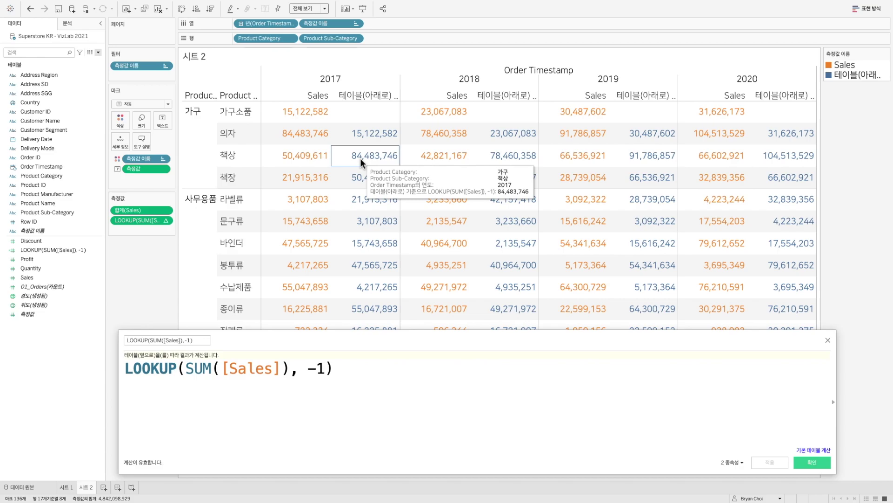
- Try computing the lookup measure along 패널(아래로), undo it, and check the 2017 lookup value of 라벨류
right_click(138, 219)
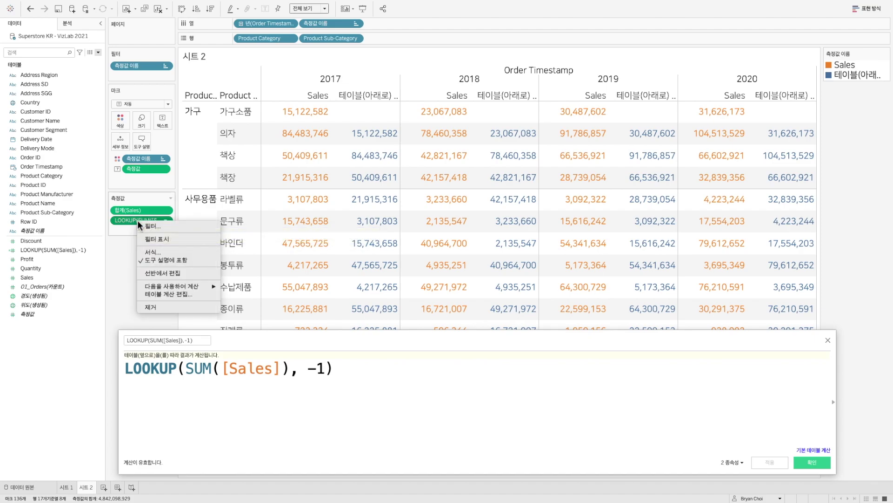
mouse_move(148, 287)
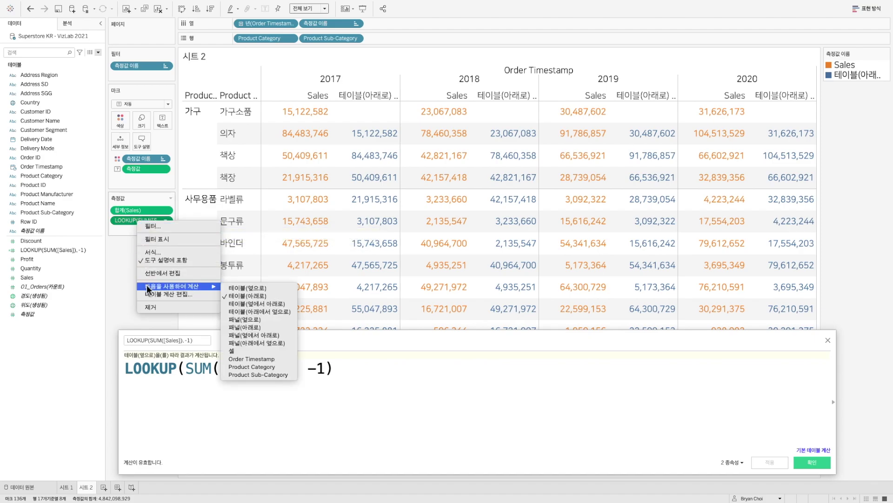
left_click(266, 325)
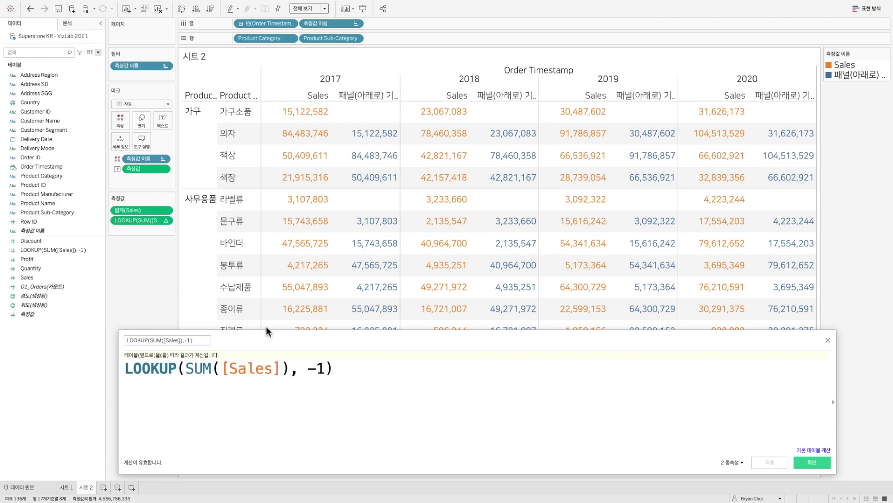
left_click(31, 9)
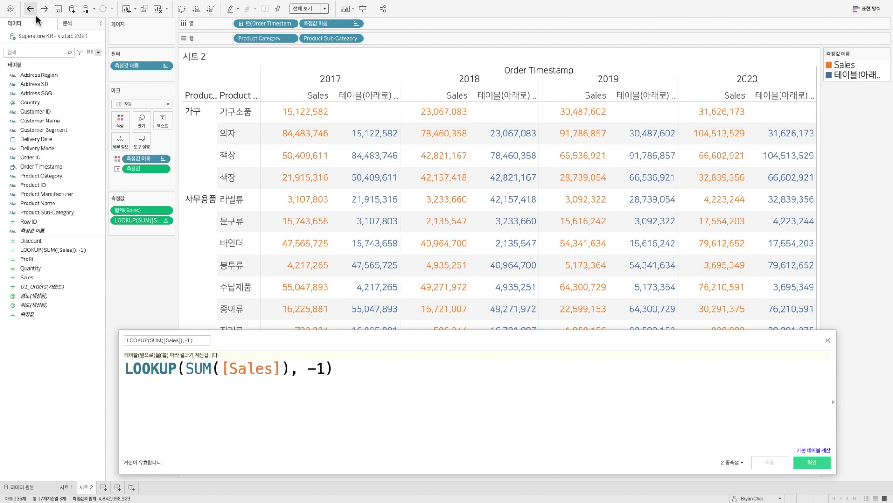
mouse_move(379, 204)
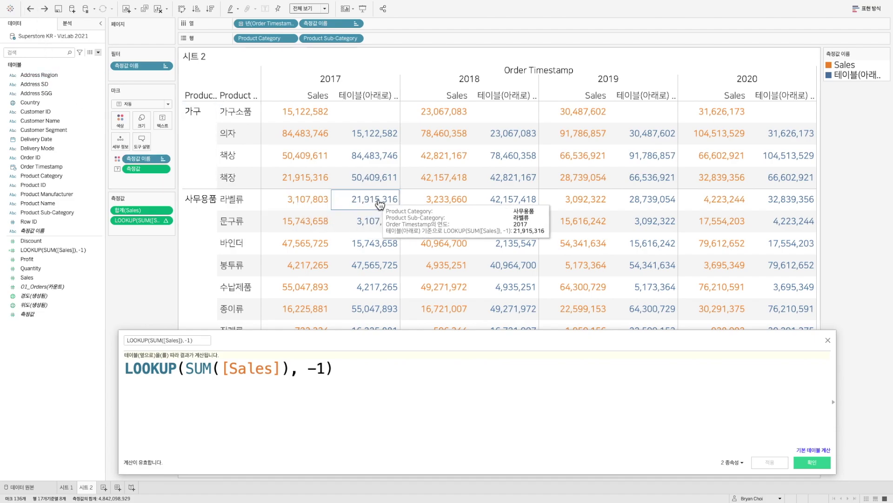
- Compare the 2017 lookup value of 라벨류 with the Sales value of 책장 in the row above it
mouse_move(305, 181)
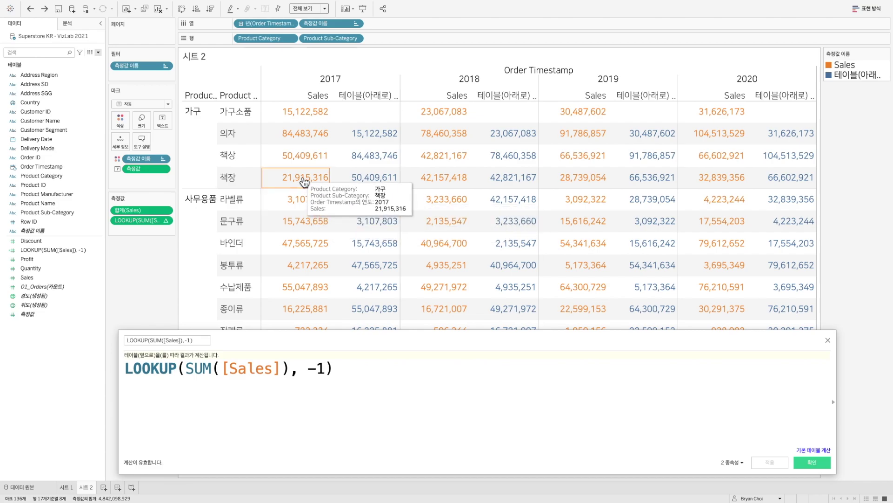
left_click(305, 182)
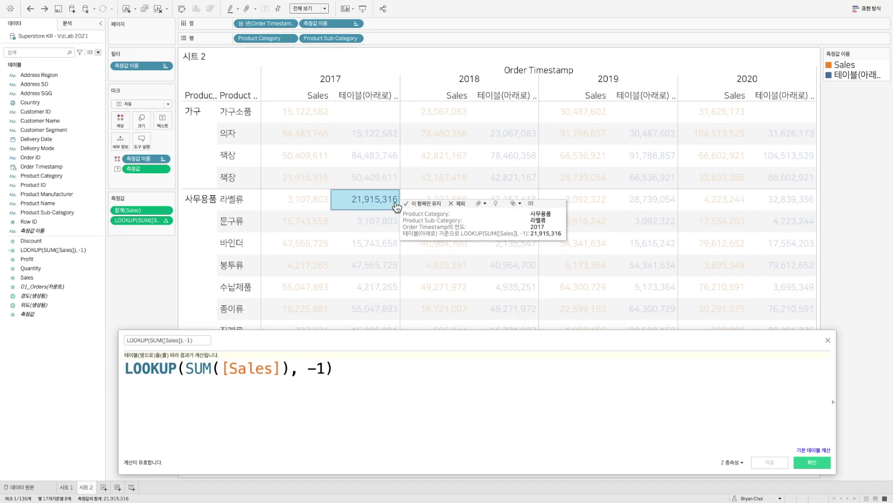
key("Escape")
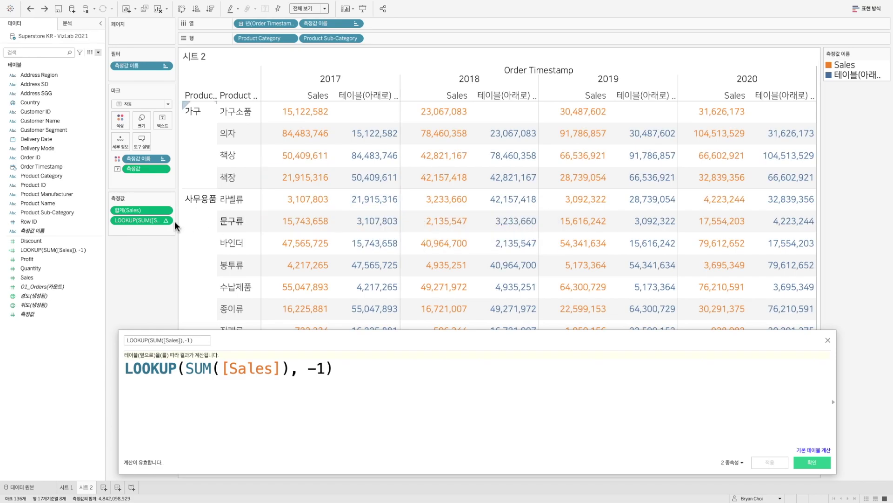
- Set the lookup measure to compute along 패널(아래로) and examine the 가구, 사무용품 and 전자제품 panes one by one
right_click(149, 220)
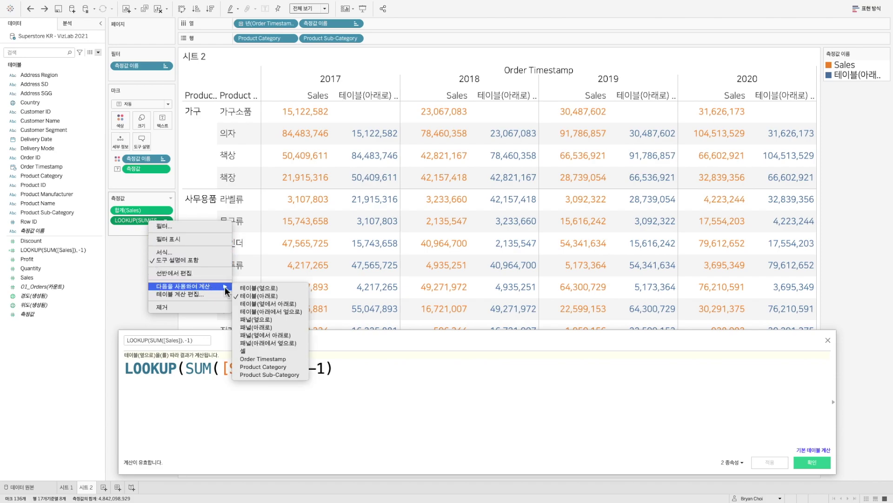
left_click(261, 326)
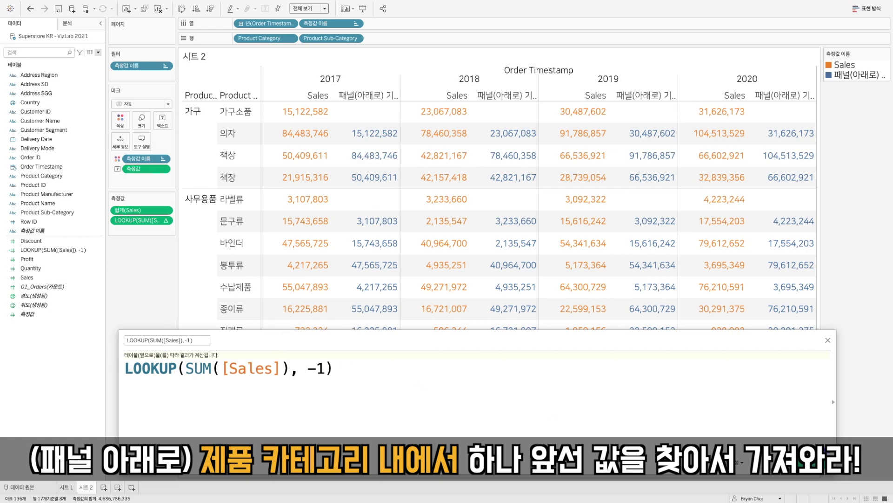
left_click(199, 147)
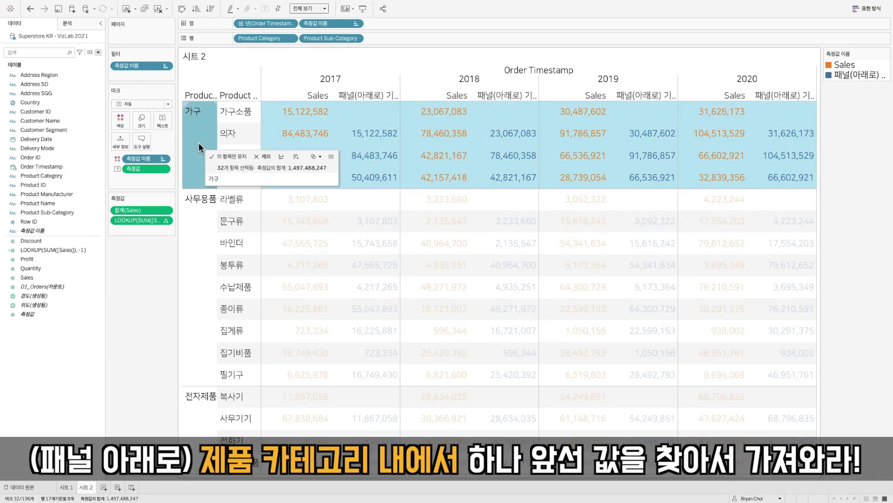
left_click(200, 233)
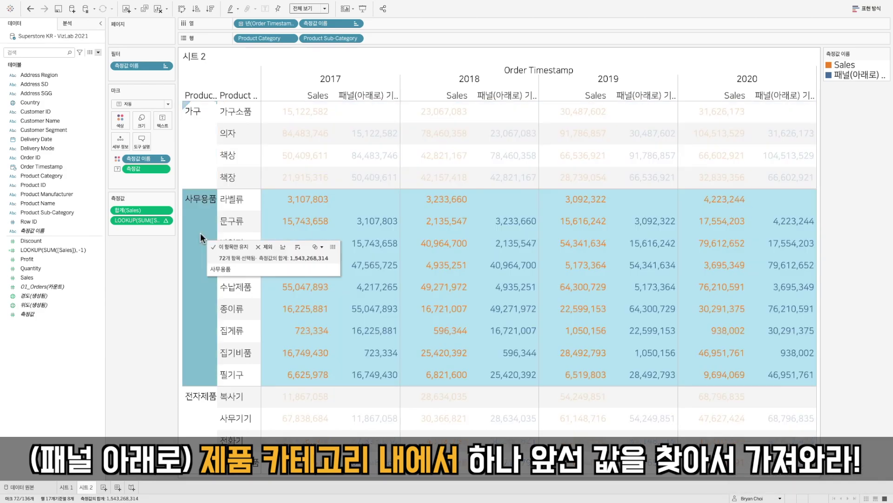
left_click(202, 423)
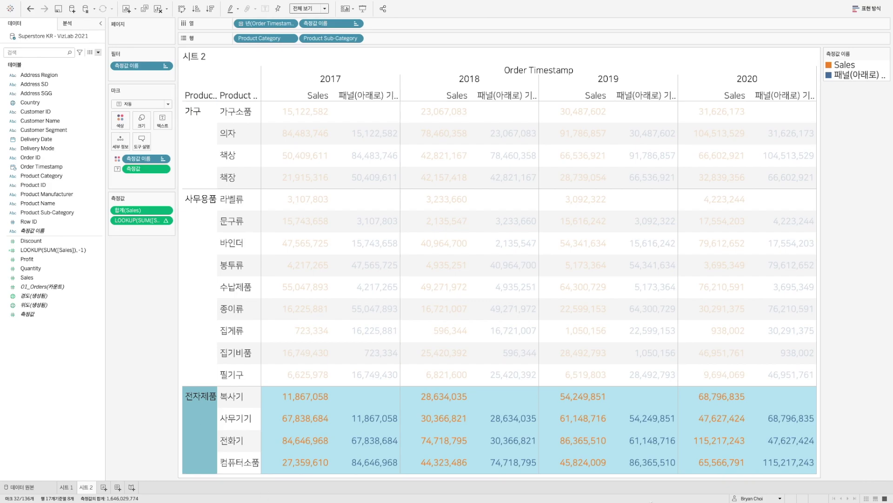
- Create a new worksheet listing 년월(Order Timestamp) as discrete rows with the sum of Sales as the text values
left_click(104, 487)
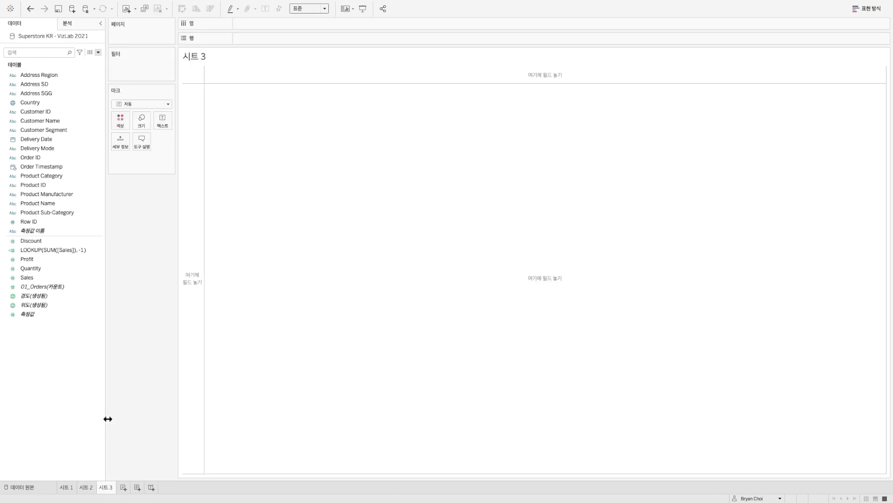
left_click(59, 168)
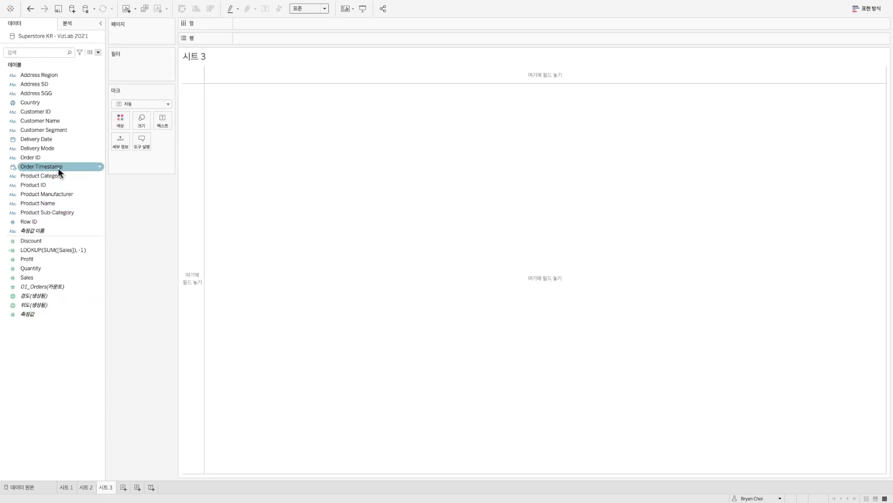
left_click_drag(46, 167, 202, 127)
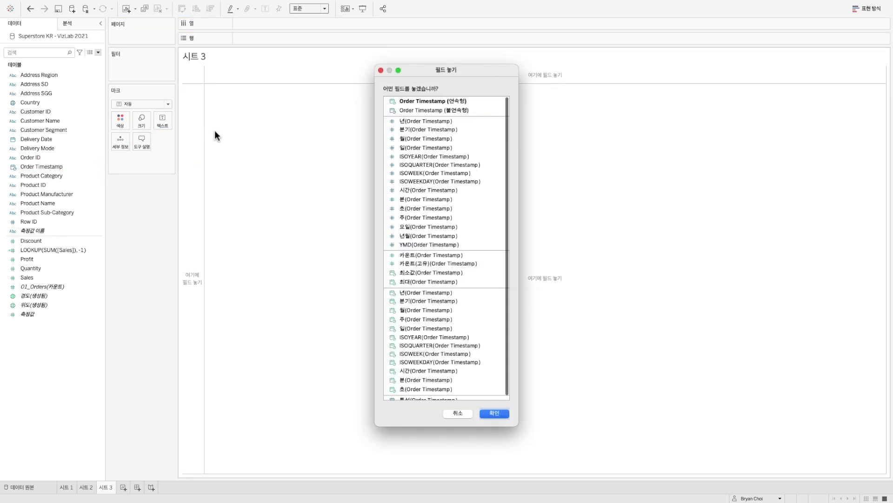
left_click(425, 236)
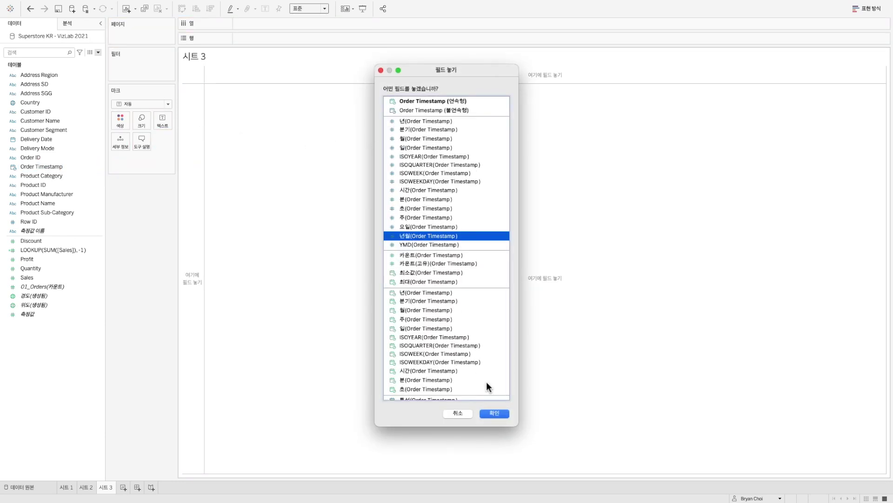
left_click(493, 414)
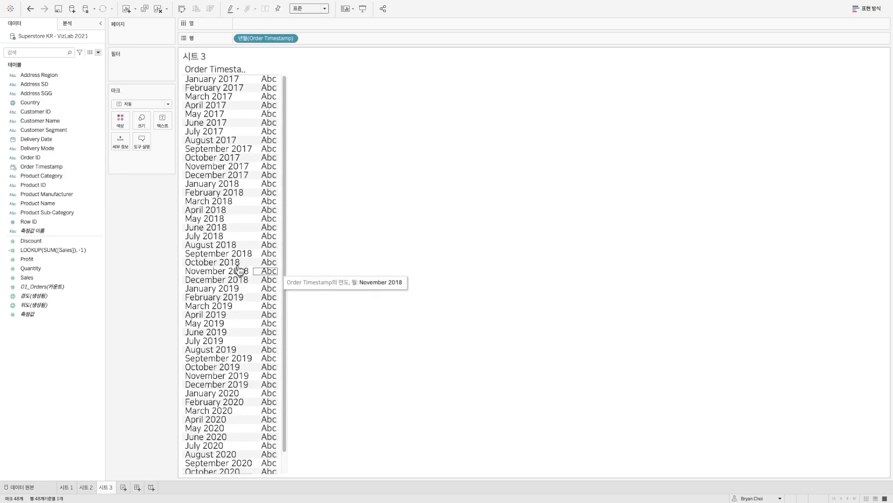
left_click_drag(28, 277, 268, 192)
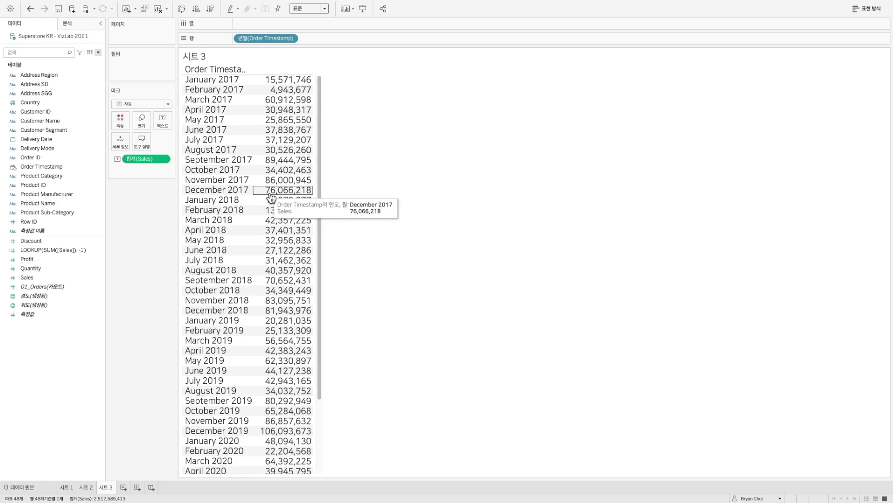
- Apply the 비율 차이 quick table calculation to the Sales measure and add plain Sales to the table alongside it
right_click(151, 159)
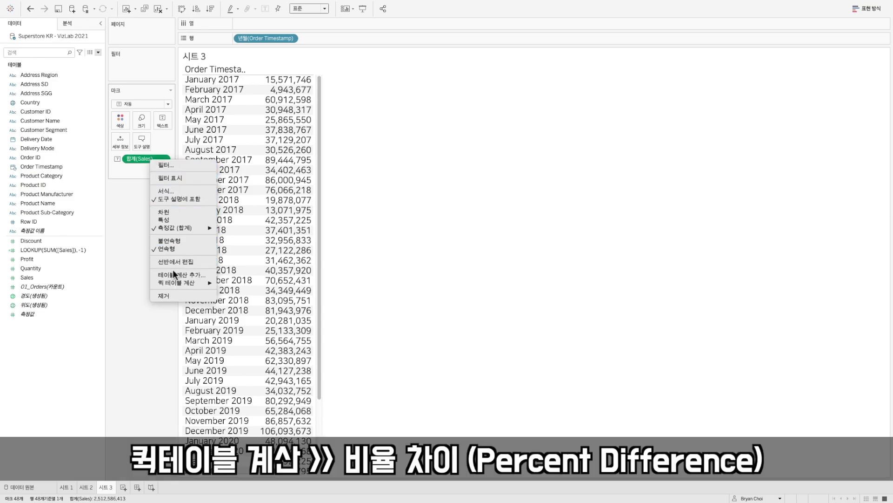
mouse_move(177, 282)
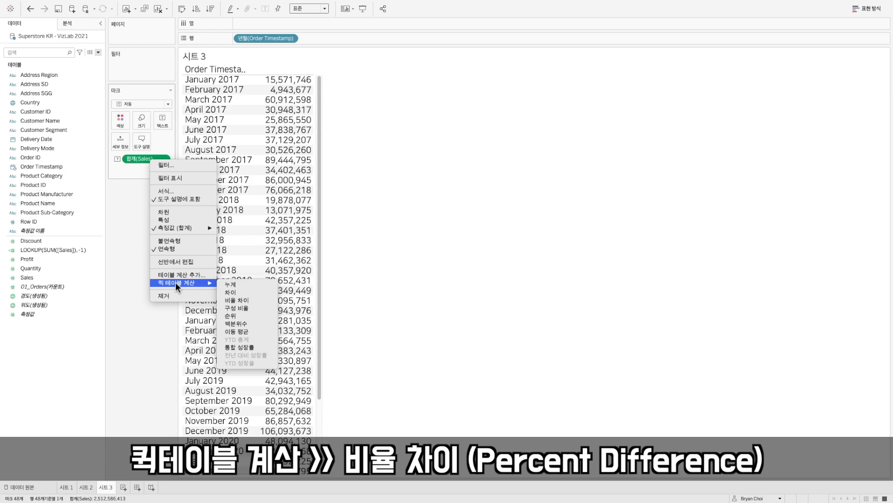
left_click(243, 302)
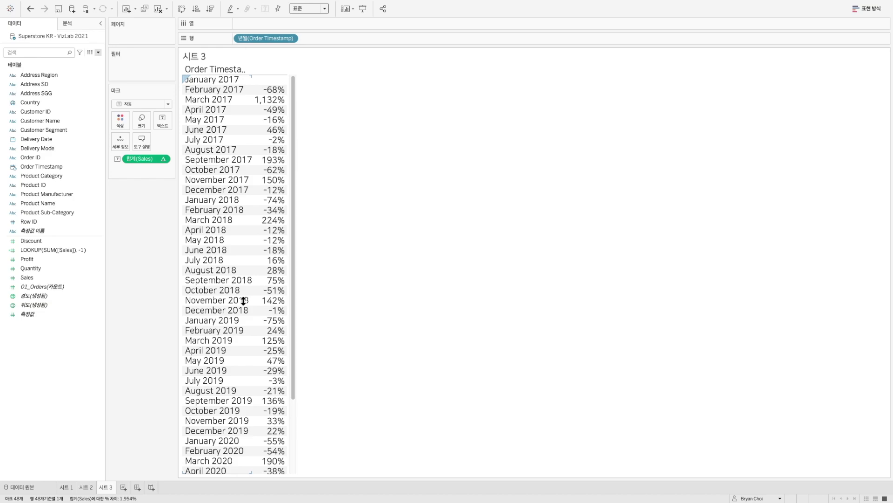
left_click_drag(32, 278, 266, 244)
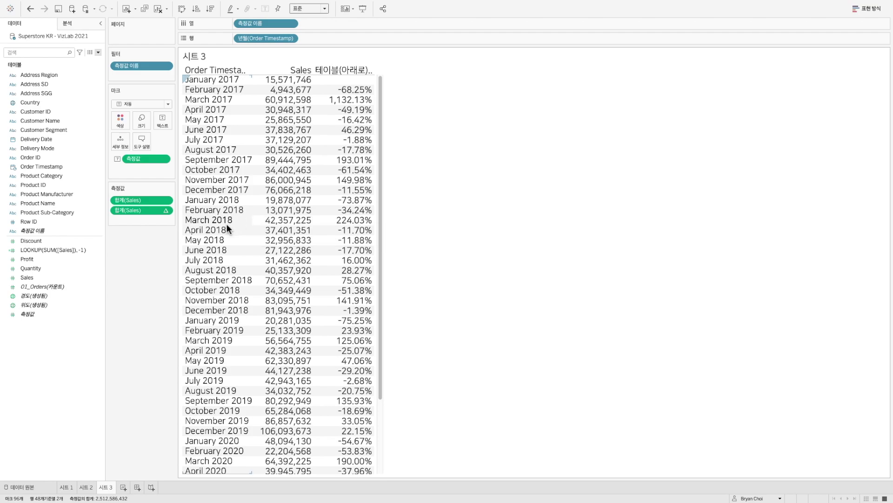
- Widen the marks and measure values cards and copy the full formula of the percent difference Sales measure
left_click_drag(179, 204, 238, 205)
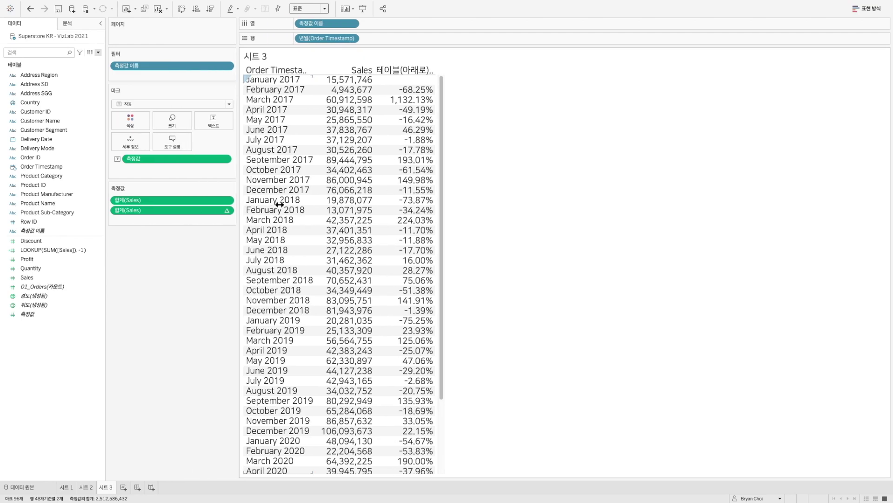
double_click(192, 210)
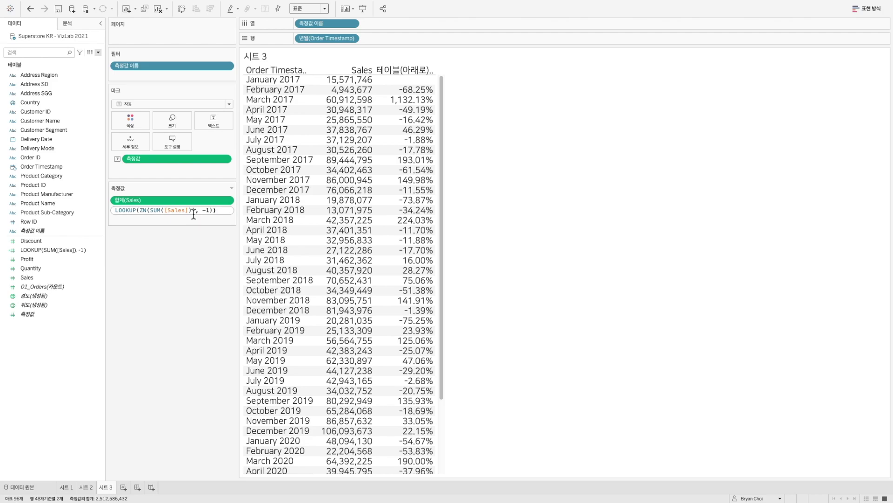
key("ctrl+a")
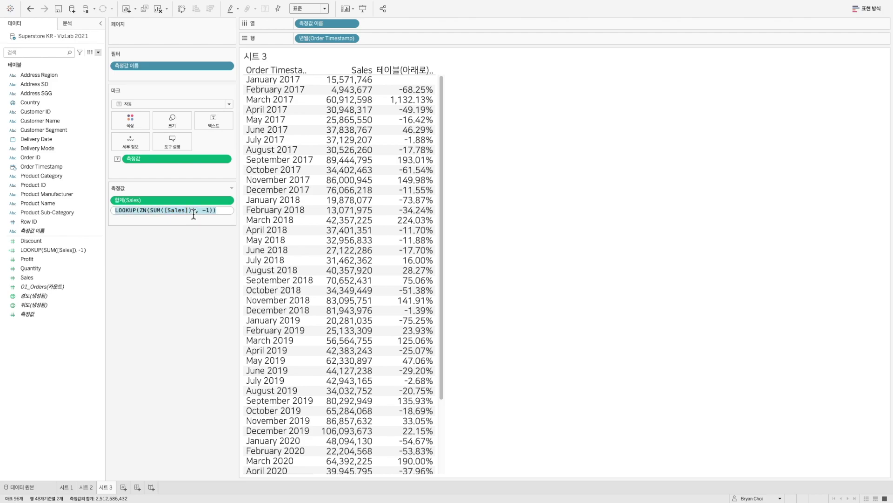
right_click(194, 215)
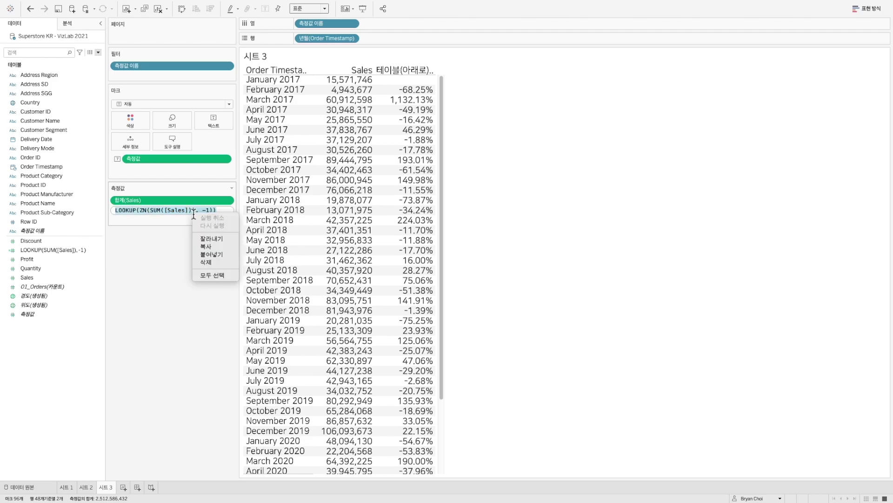
left_click(207, 246)
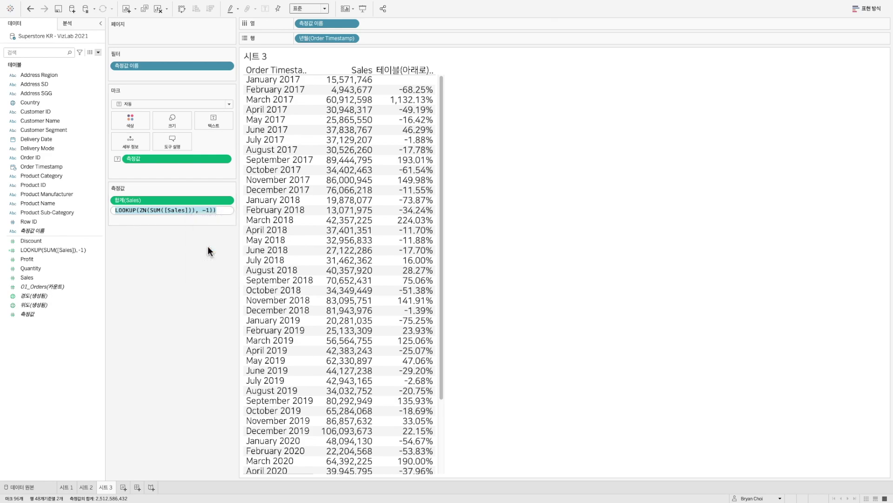
- Create a calculated field containing the copied percent difference formula and enlarge the editor's text
left_click(99, 52)
left_click(90, 57)
left_click_drag(352, 345, 345, 283)
left_click(321, 335)
right_click(326, 339)
left_click(345, 375)
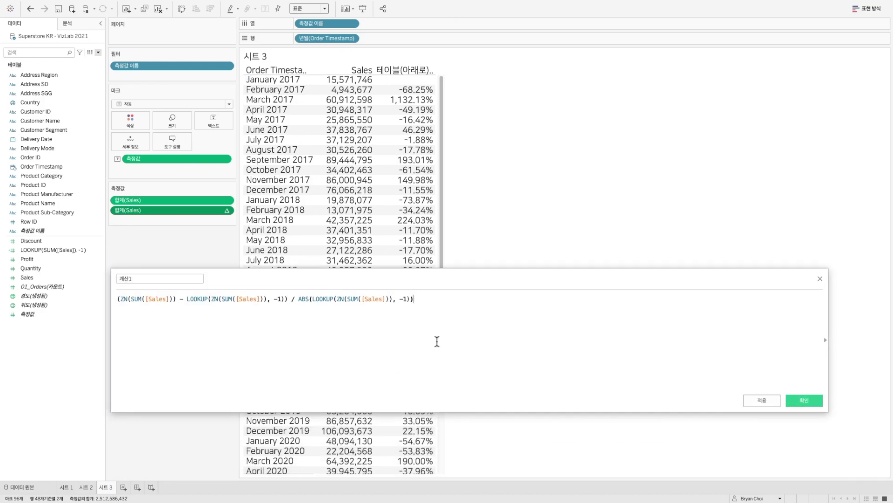
scroll(437, 341, "up", 5)
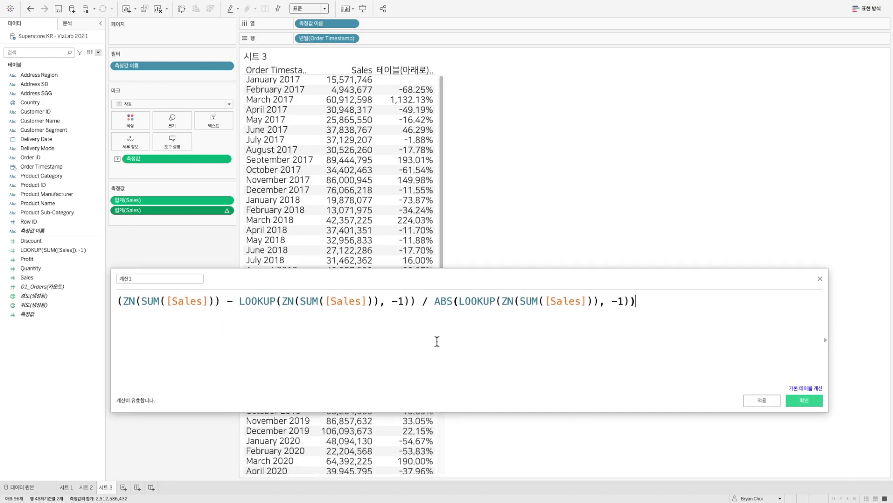
scroll(437, 341, "up", 2)
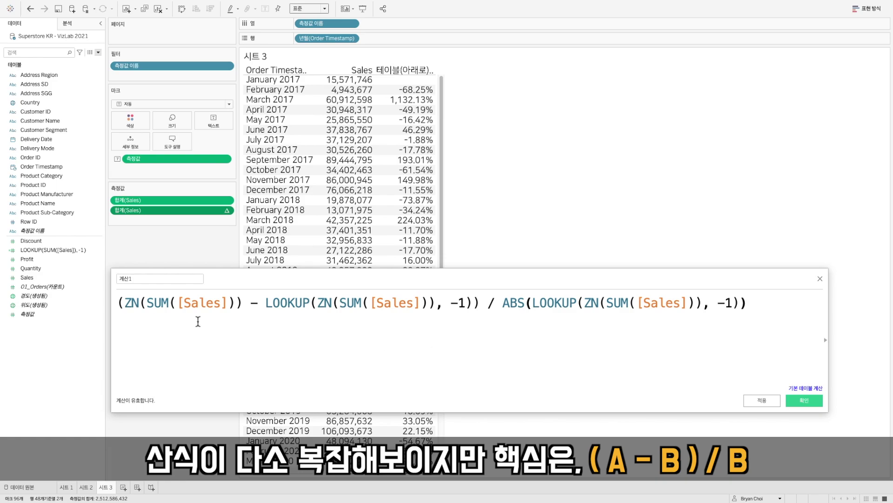
- Examine the percent difference formula part by part: current Sales, the LOOKUP subtracted from it, and the LOOKUP inside the ABS divisor
left_click_drag(243, 303, 129, 311)
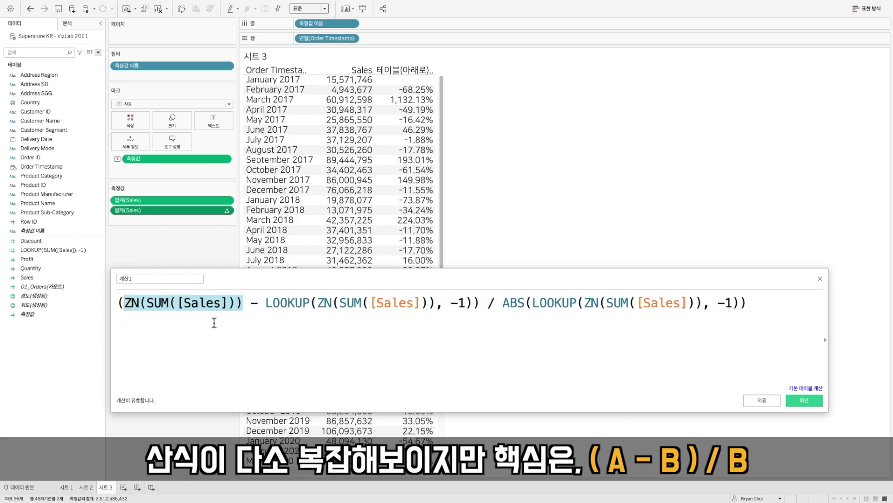
left_click_drag(266, 305, 468, 312)
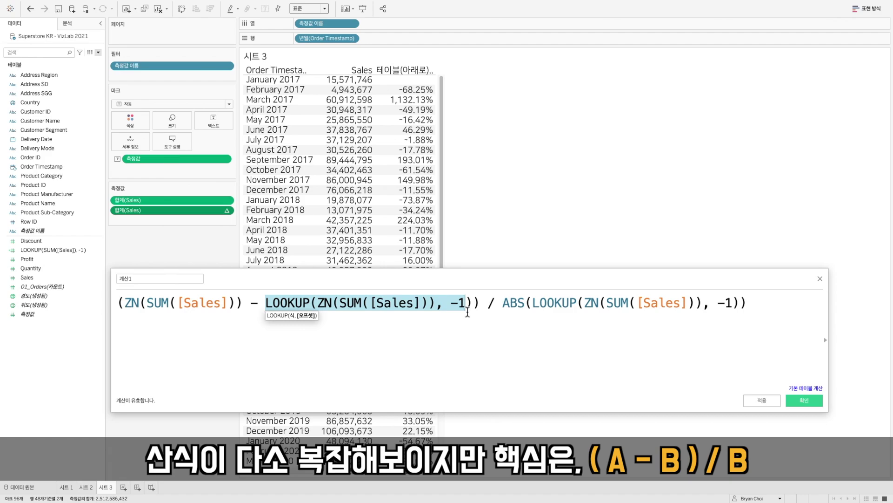
left_click_drag(480, 308, 116, 311)
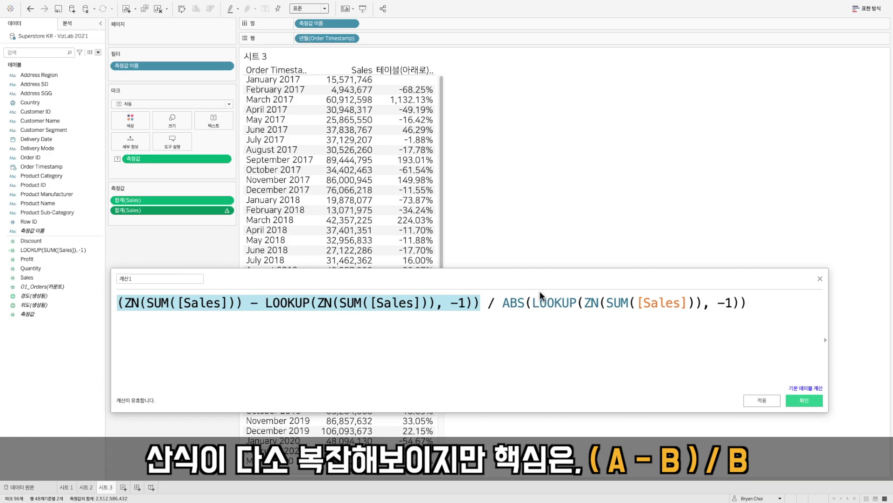
left_click_drag(533, 307, 735, 308)
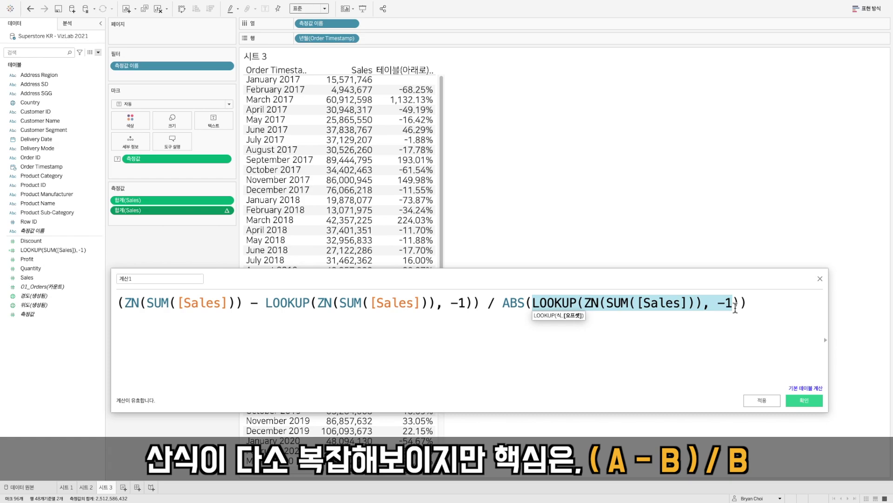
left_click_drag(268, 306, 476, 308)
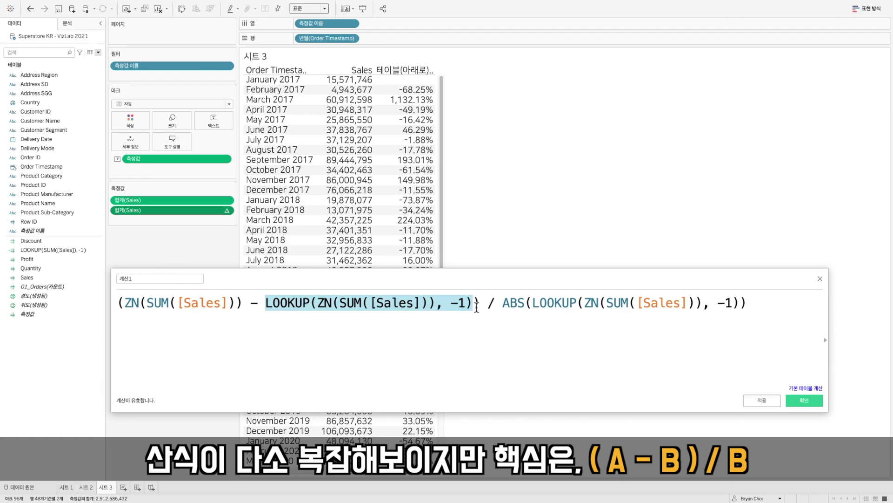
- Examine the -1 offset in both LOOKUP functions of the percent difference formula
left_click(476, 308)
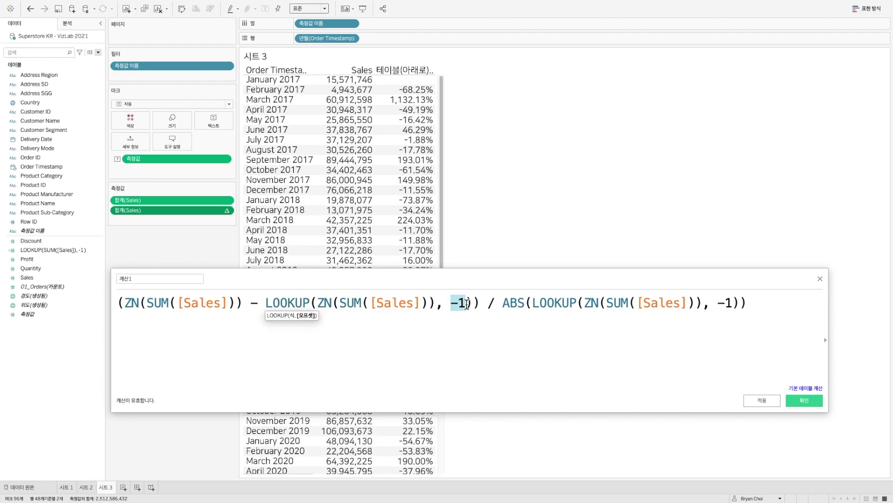
left_click(756, 309)
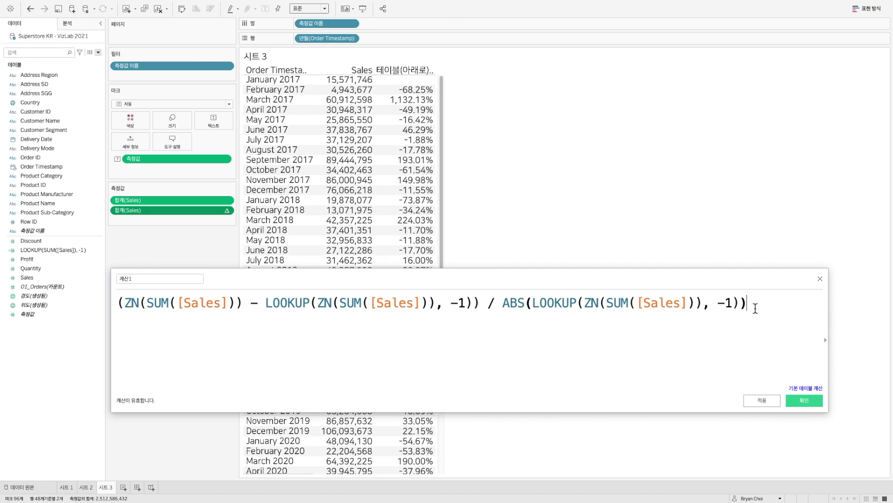
double_click(460, 305)
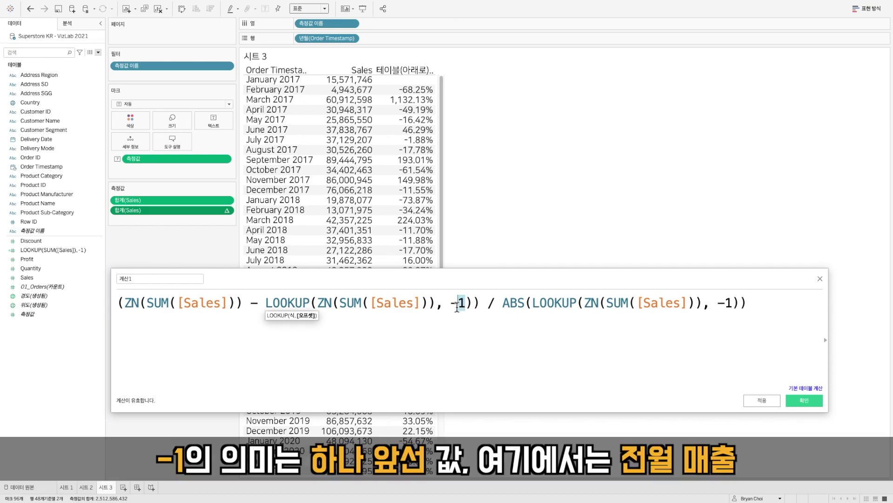
left_click_drag(732, 305, 724, 310)
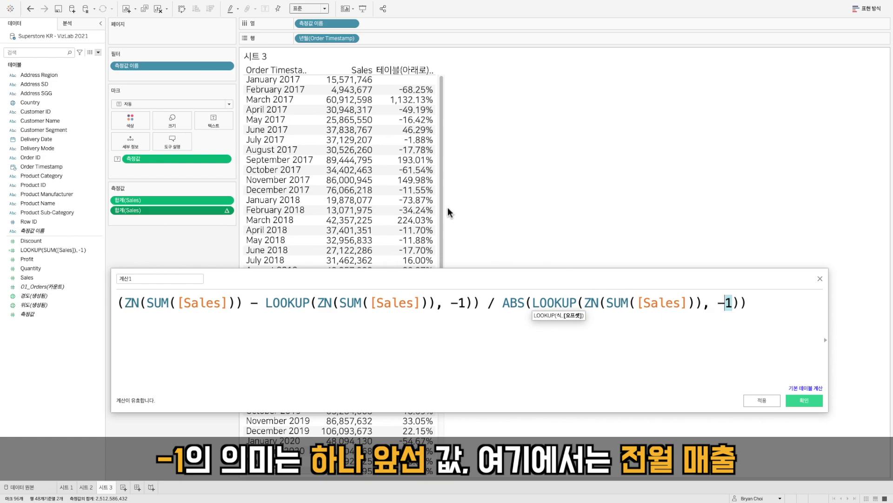
- Change the offset of both LOOKUP functions in the percent difference formula to -12 and apply the calculation
mouse_move(434, 187)
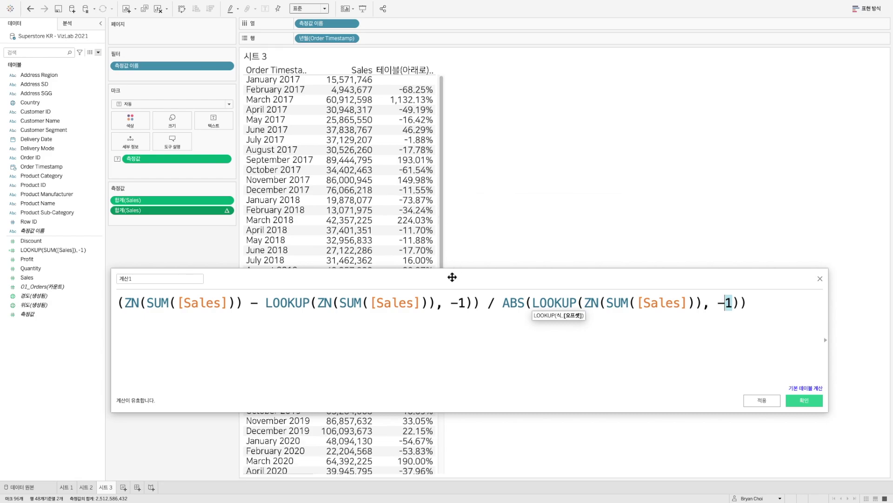
left_click(467, 305)
type("2")
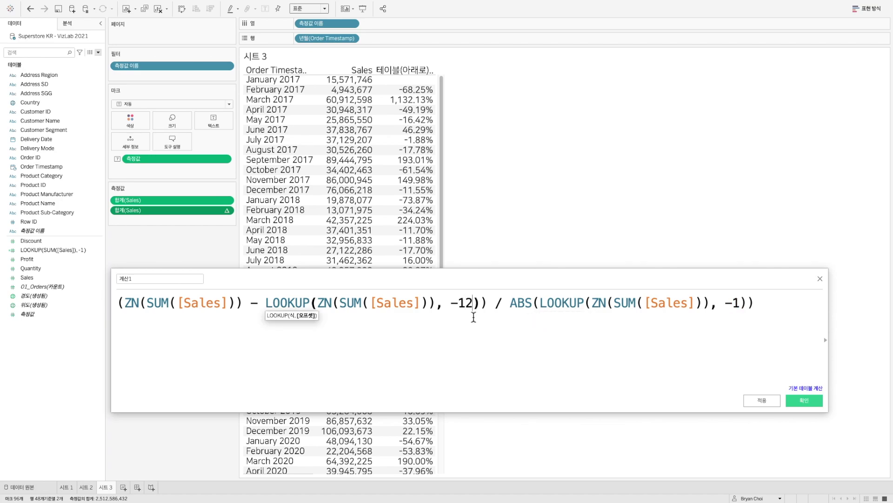
left_click(744, 309)
type("2")
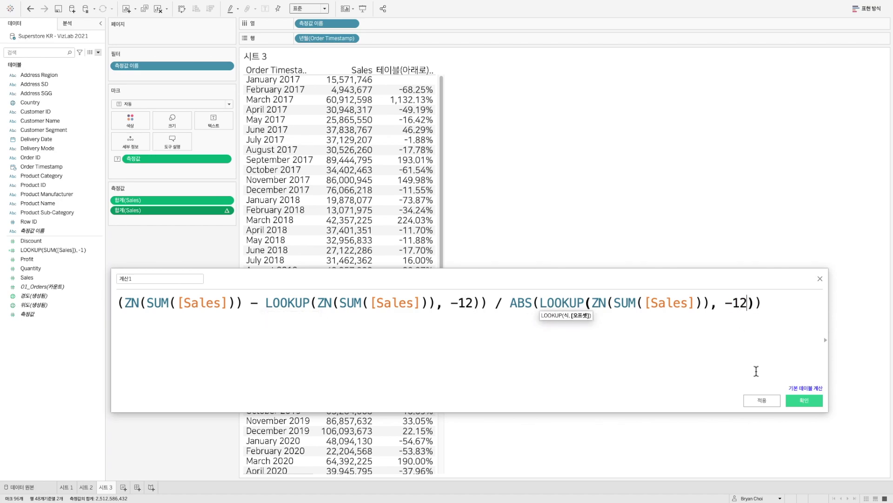
left_click(761, 400)
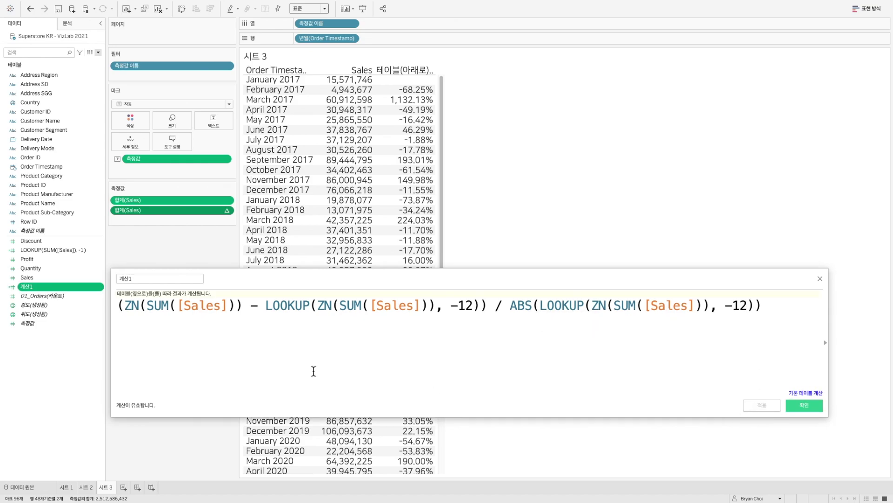
- Add the 계산1 field to the measure values and format it as a percentage with one decimal place
left_click_drag(35, 288, 136, 224)
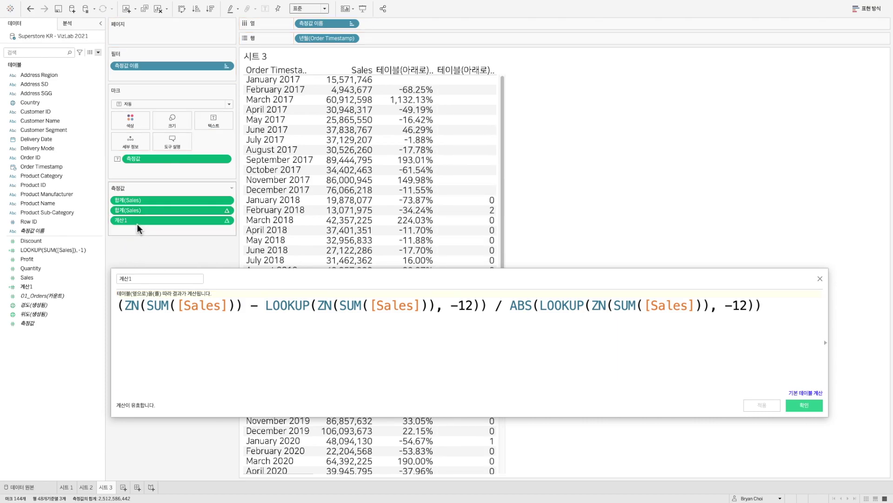
left_click_drag(362, 273, 349, 318)
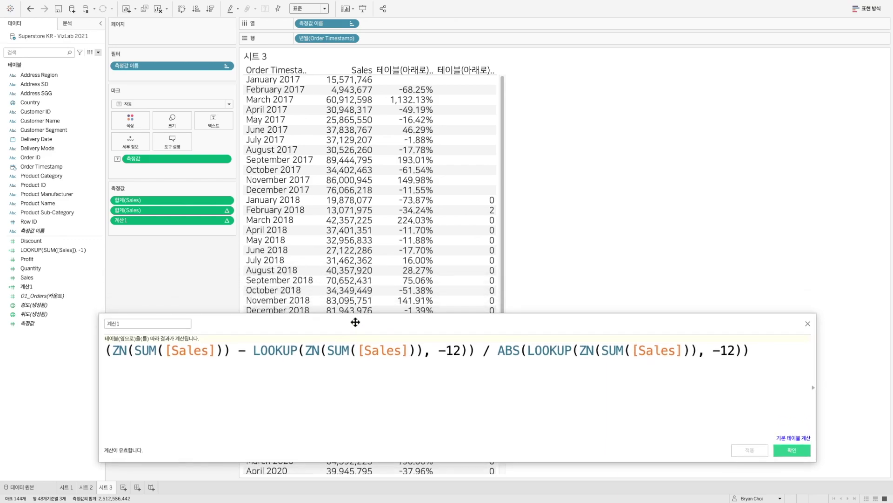
right_click(164, 220)
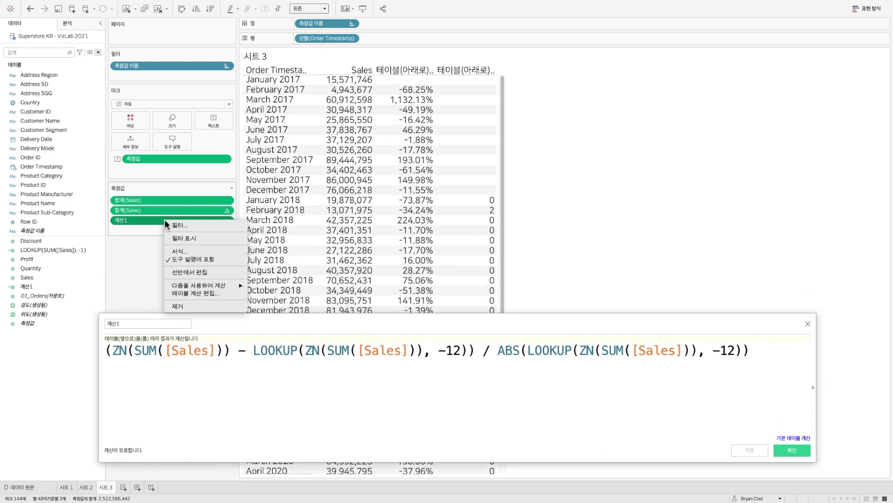
left_click(188, 252)
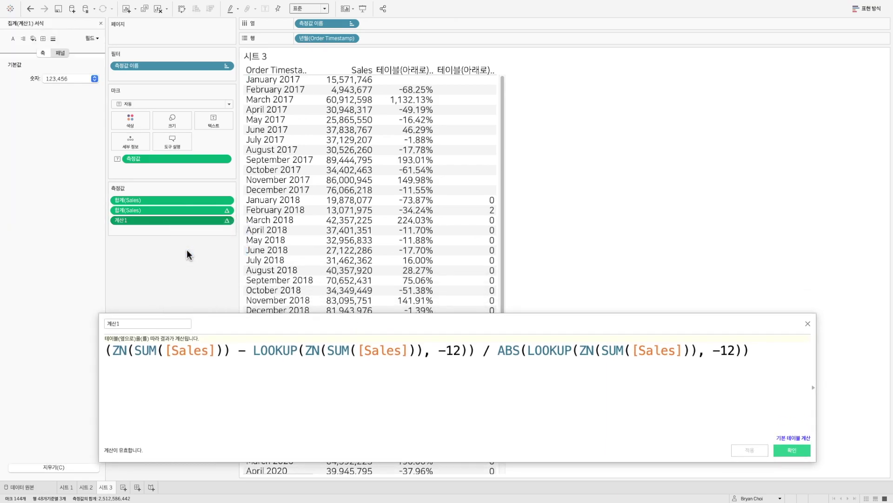
left_click(55, 78)
left_click(63, 148)
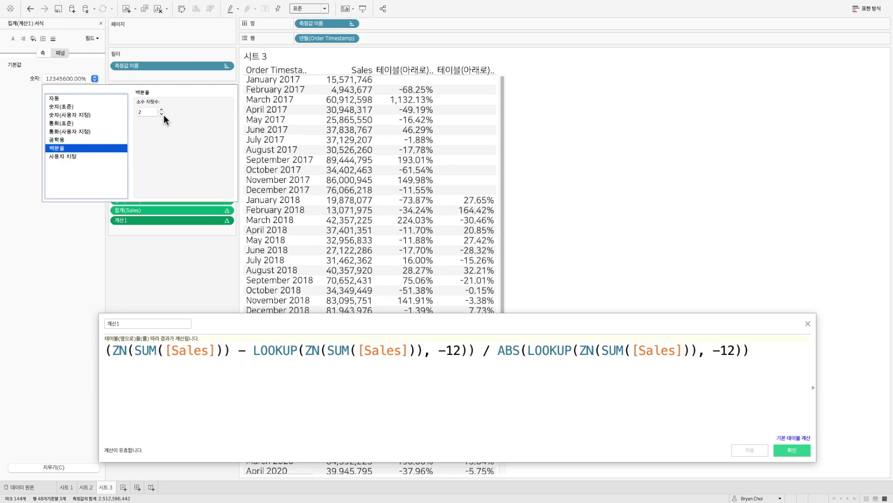
left_click(161, 114)
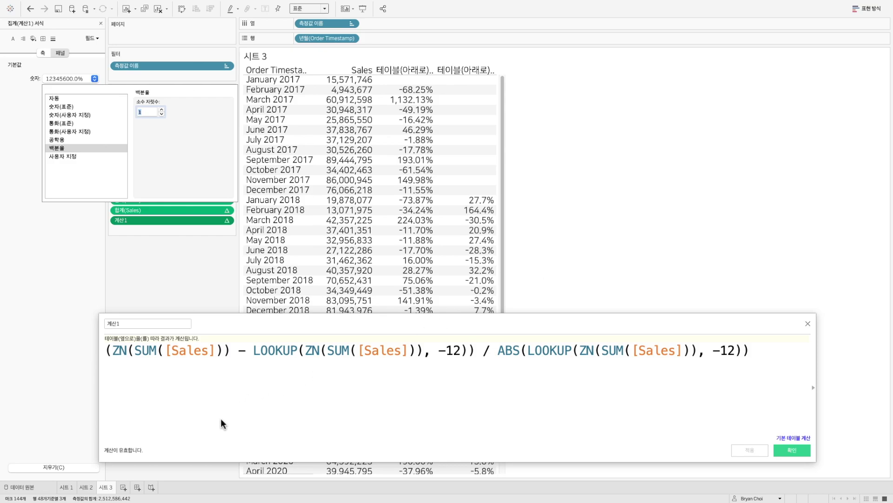
left_click(180, 375)
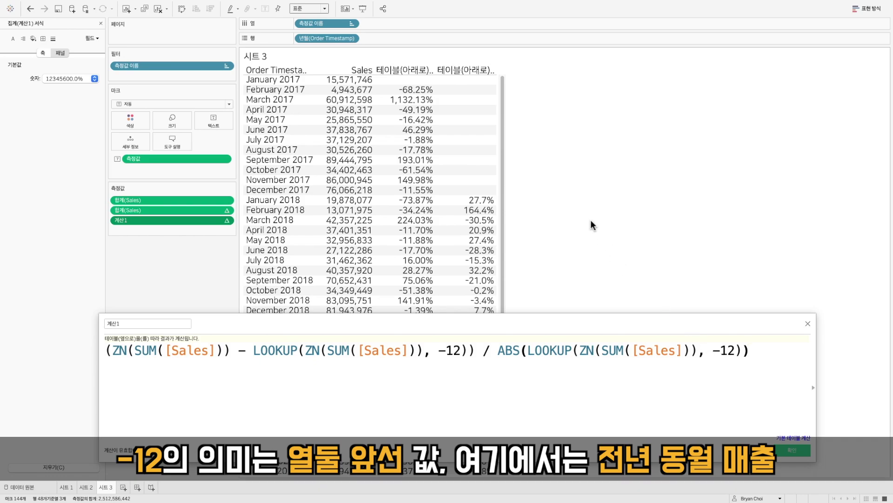
- Compare January and March Sales of 2017 and 2018 with the 계산1 results for 2018, and close the calculation editor
left_click(342, 82)
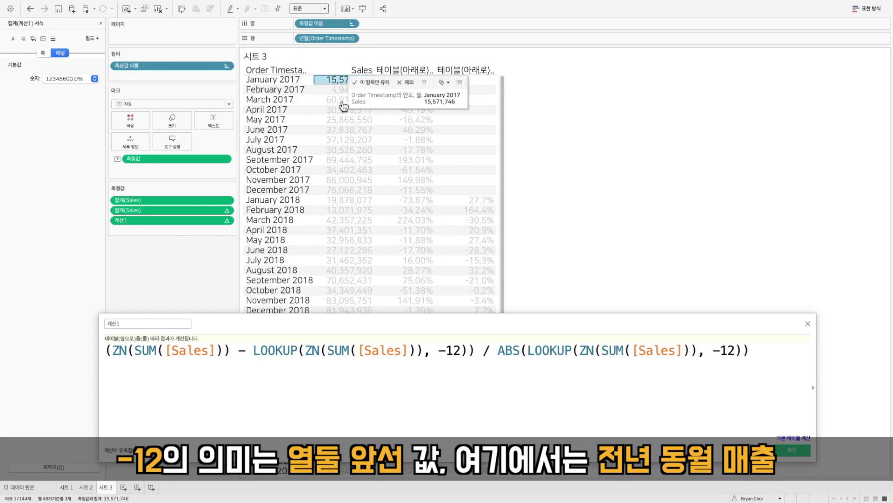
left_click(345, 205, "ctrl")
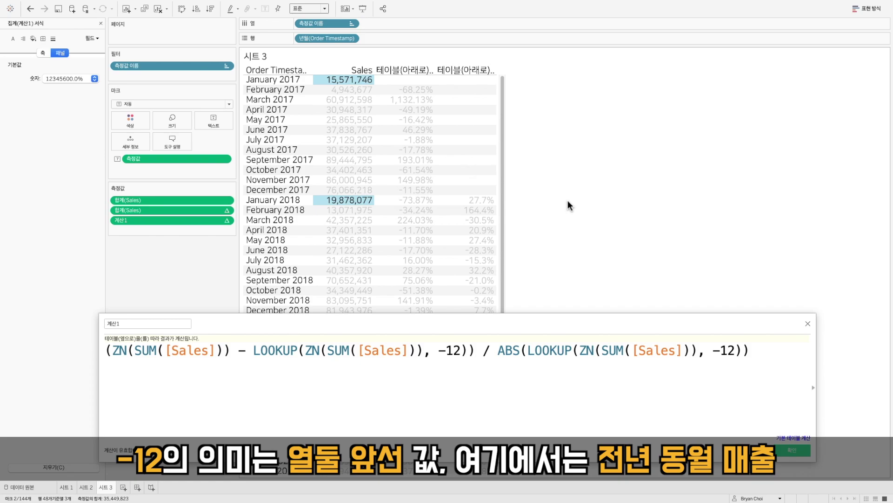
mouse_move(498, 204)
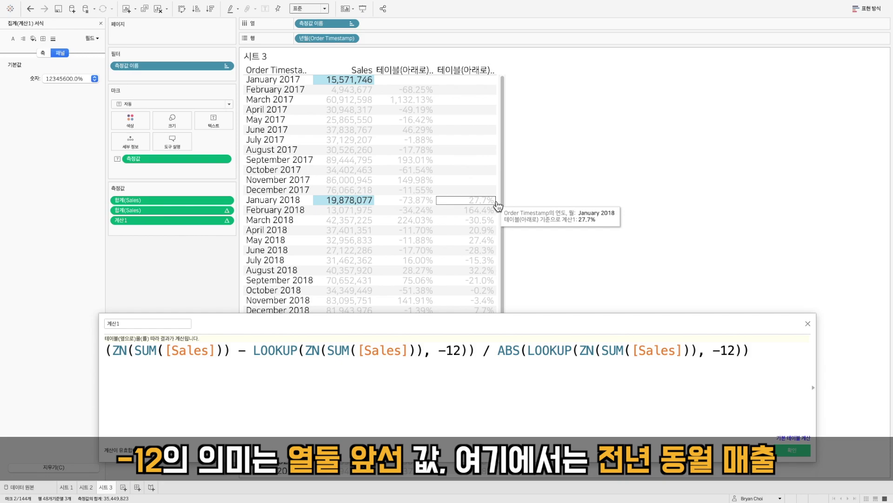
left_click(355, 220)
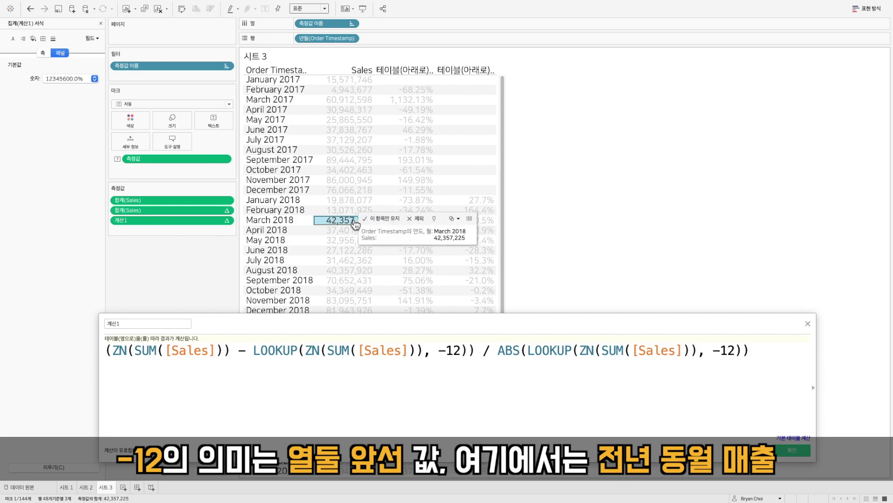
left_click(353, 100, "ctrl")
mouse_move(478, 226)
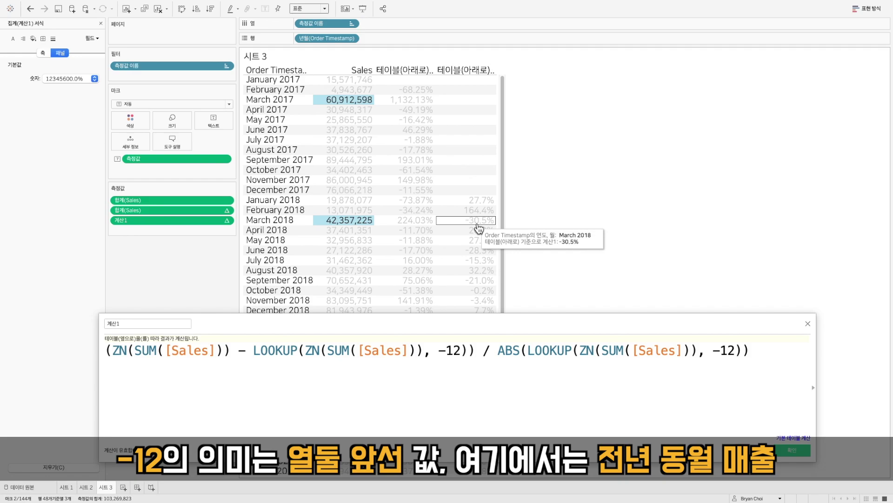
left_click(805, 451)
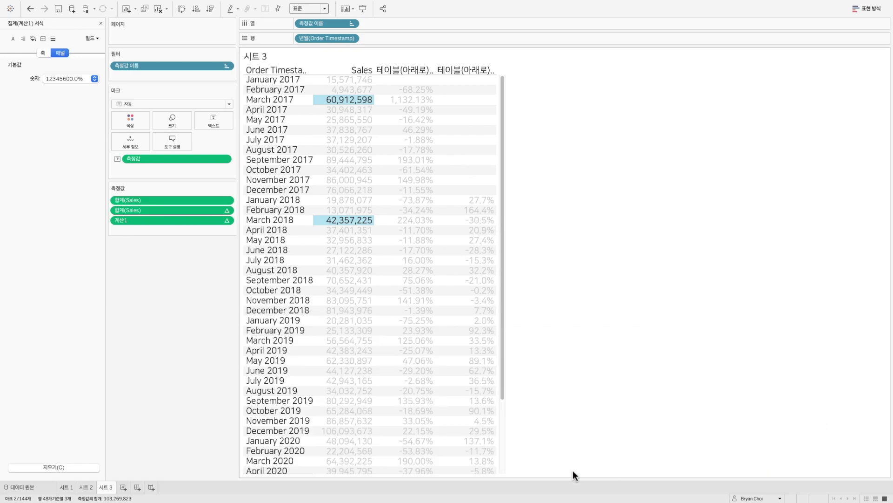
- Build a bar chart of Sales by Customer Name on a new worksheet, sorted in descending order of Sales
left_click(123, 487)
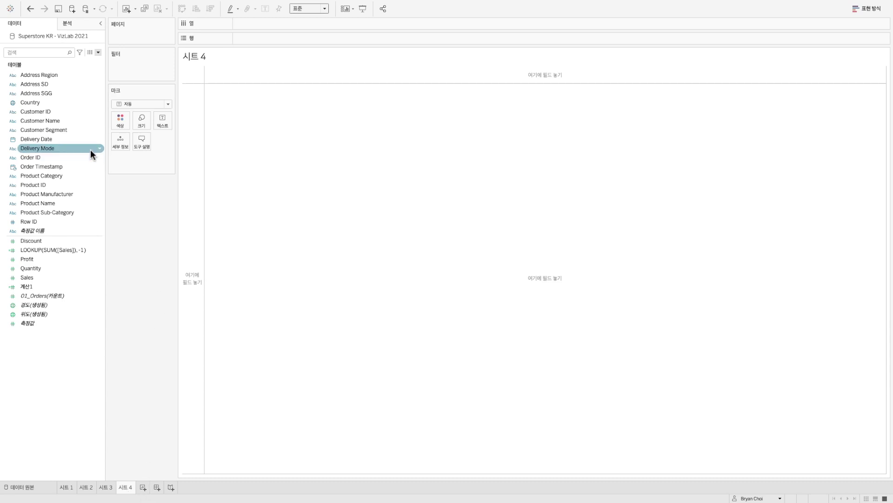
left_click(55, 121)
left_click_drag(54, 122, 188, 137)
left_click_drag(71, 278, 267, 26)
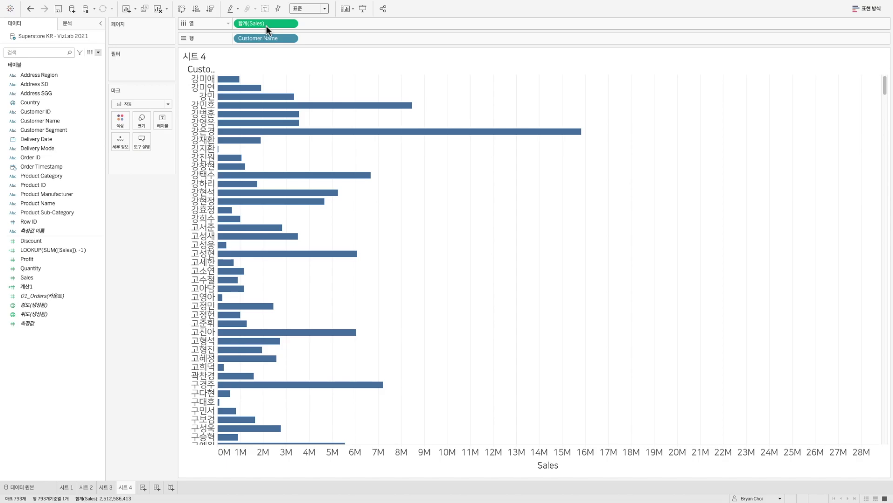
left_click(211, 8)
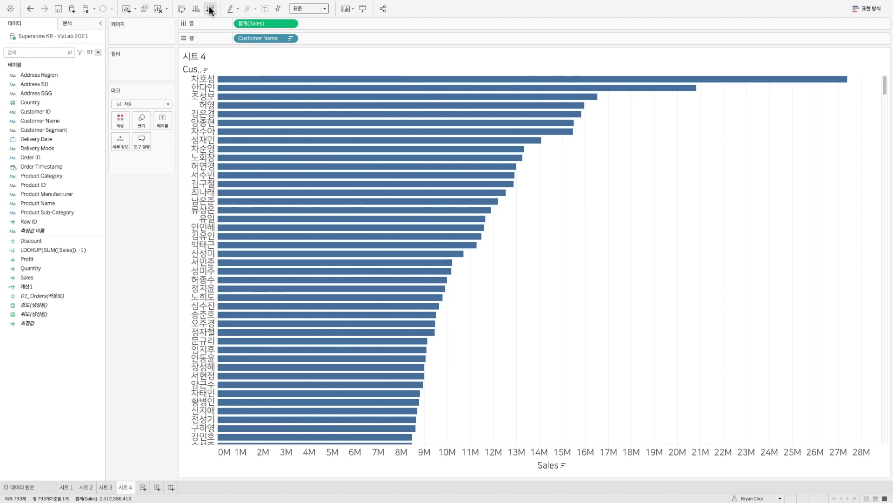
- Add the ad-hoc calculation RANK(SUM([Sales])) to the columns after Sales
double_click(328, 24)
type("RANK")
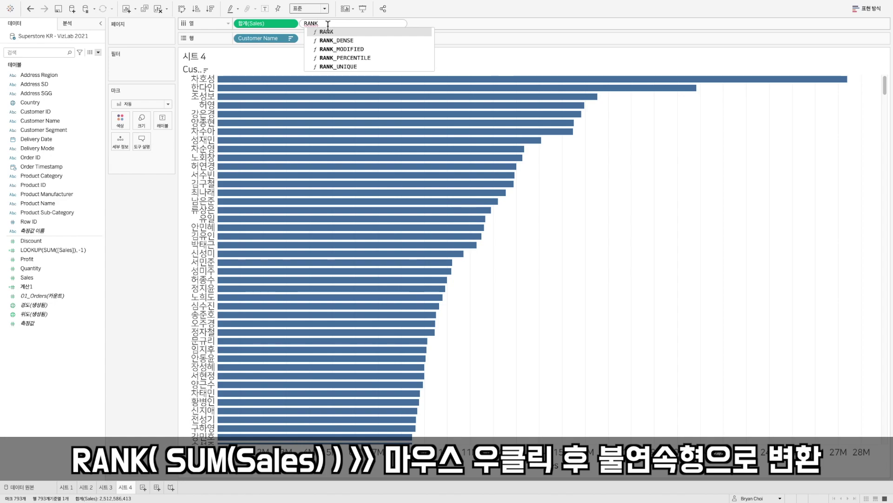
type("(SUM(S")
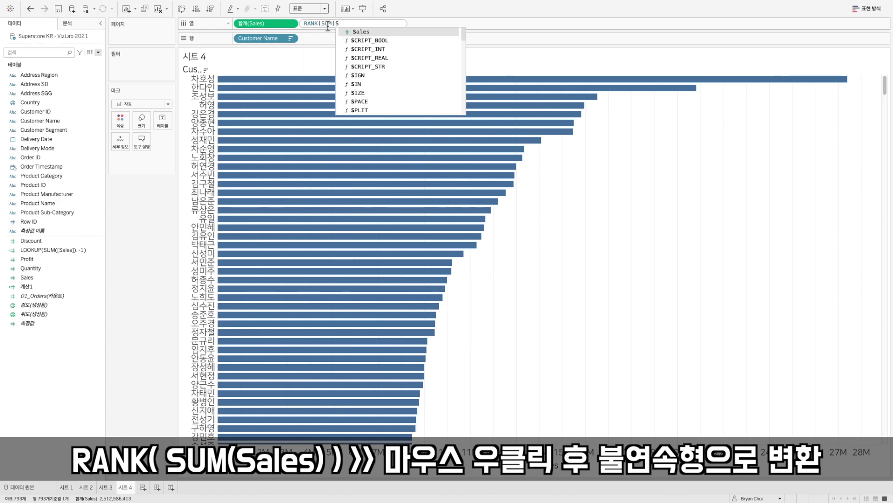
key("Return")
type("))")
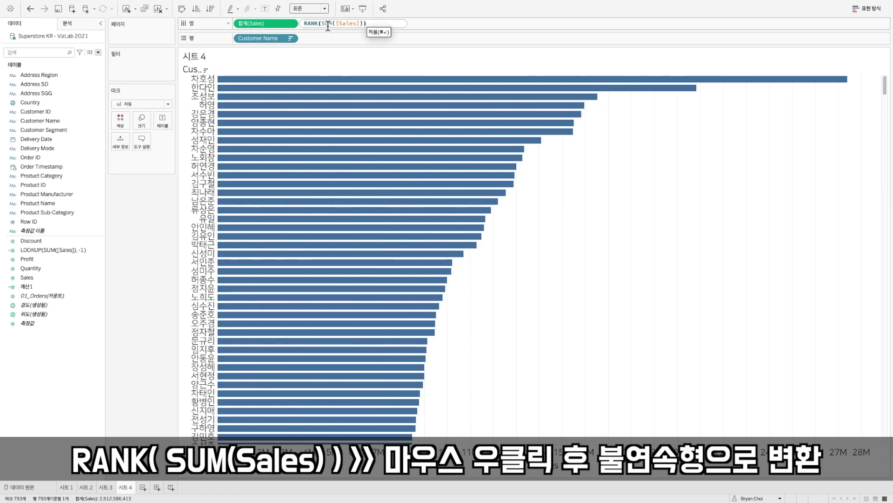
key("Return")
- Convert the RANK calculation to discrete and place it in the rows before Customer Name
right_click(327, 24)
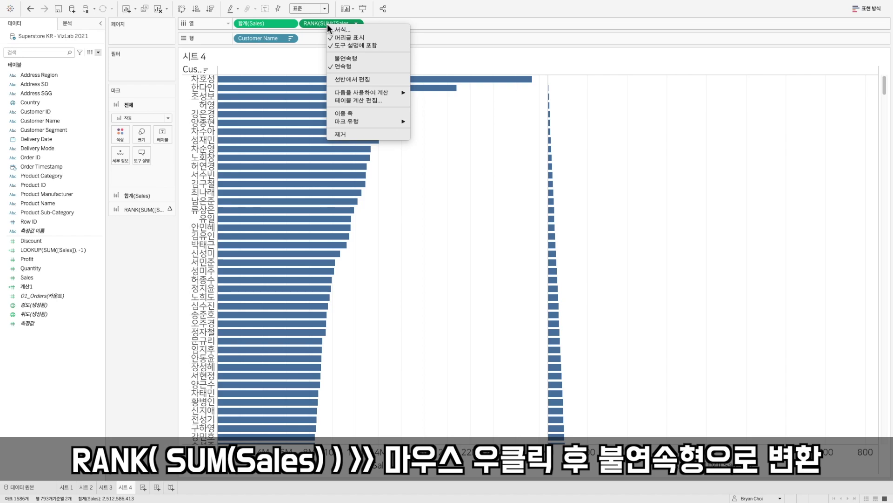
left_click(343, 56)
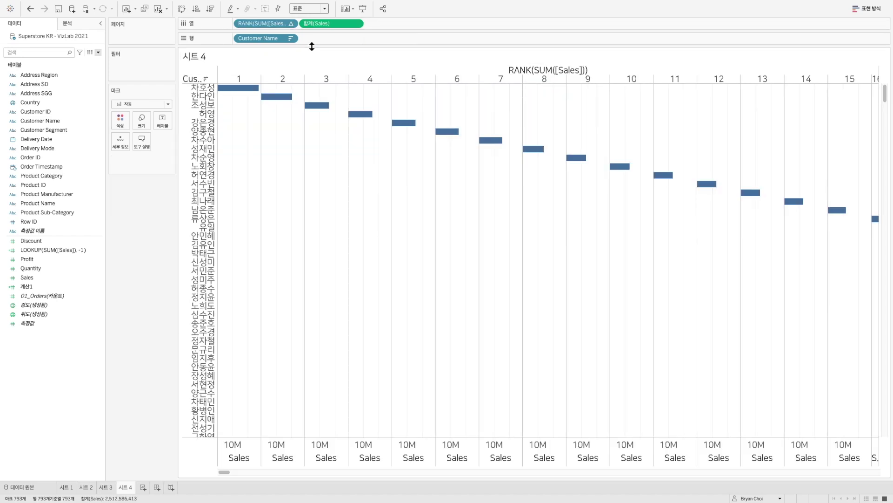
left_click_drag(257, 23, 242, 41)
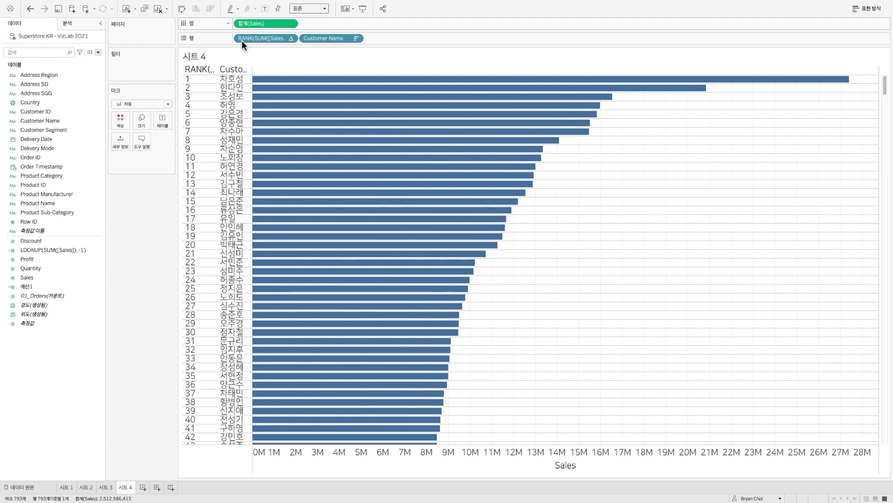
- Show the Customer Name filter and restrict it to the first ten customers in the list
left_click(67, 121)
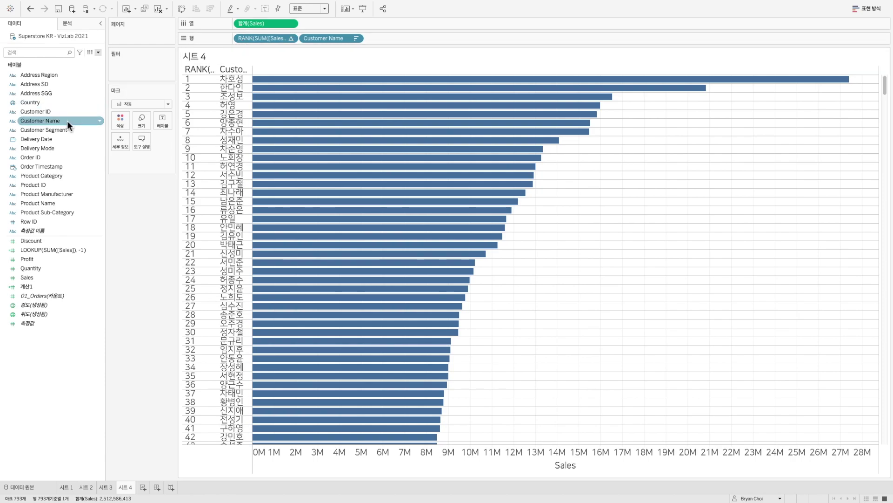
right_click(47, 121)
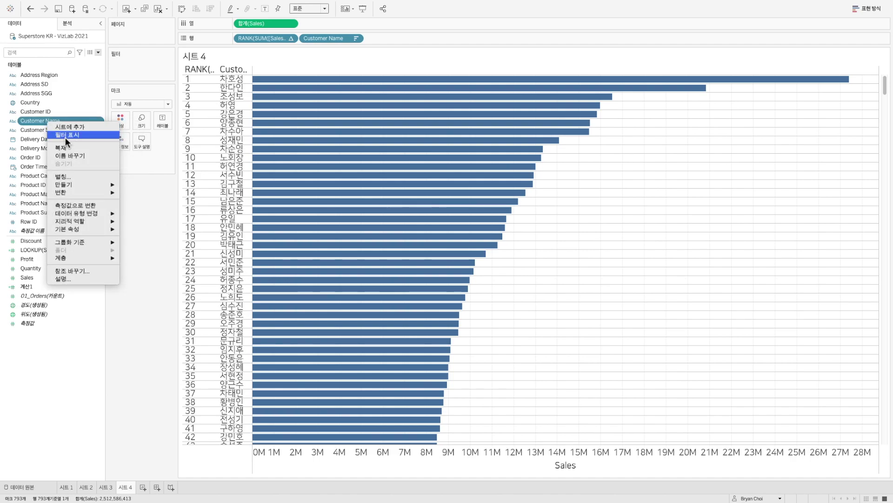
left_click(65, 138)
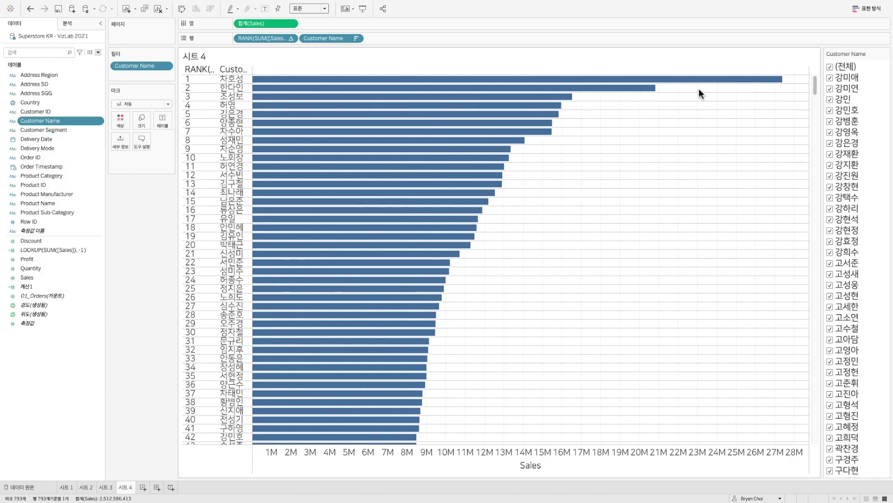
left_click(830, 68)
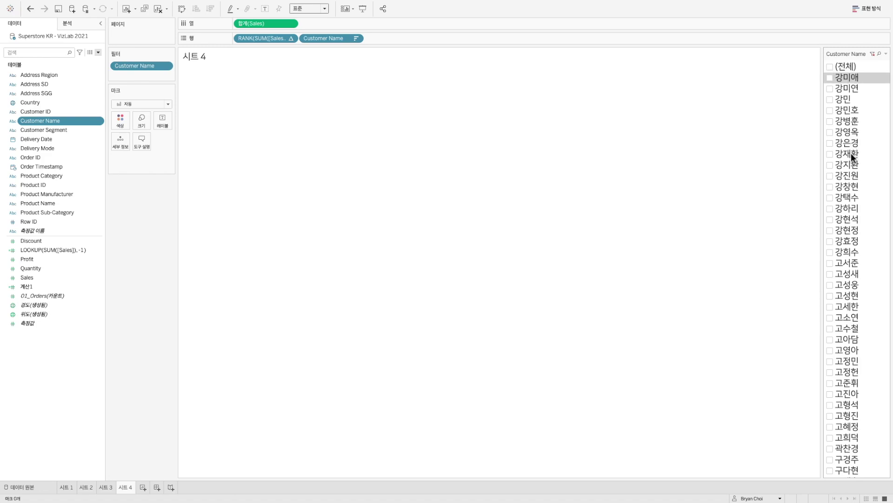
left_click_drag(851, 175, 843, 175)
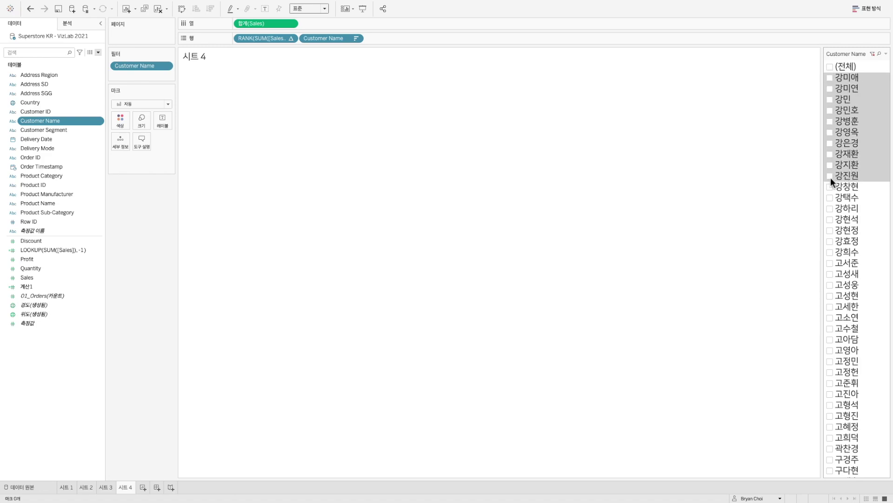
left_click(831, 176)
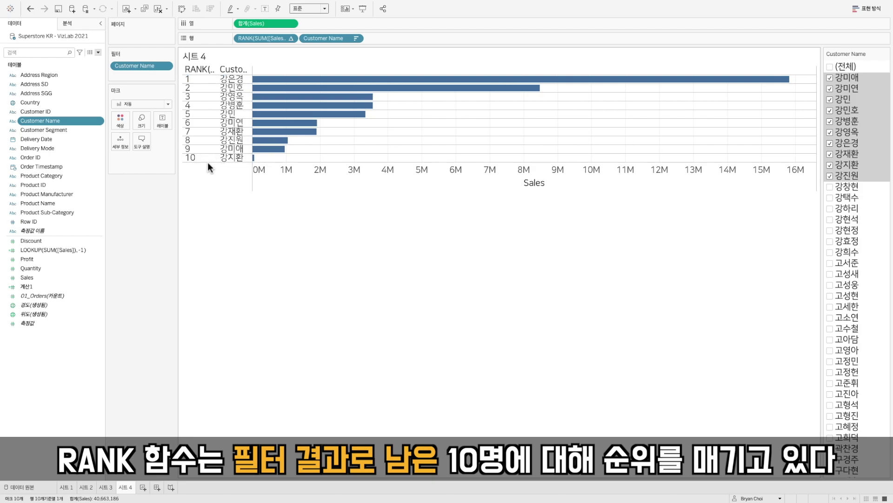
- Include all customers in the filter again and highlight the customer ranked fifth overall
left_click(830, 67)
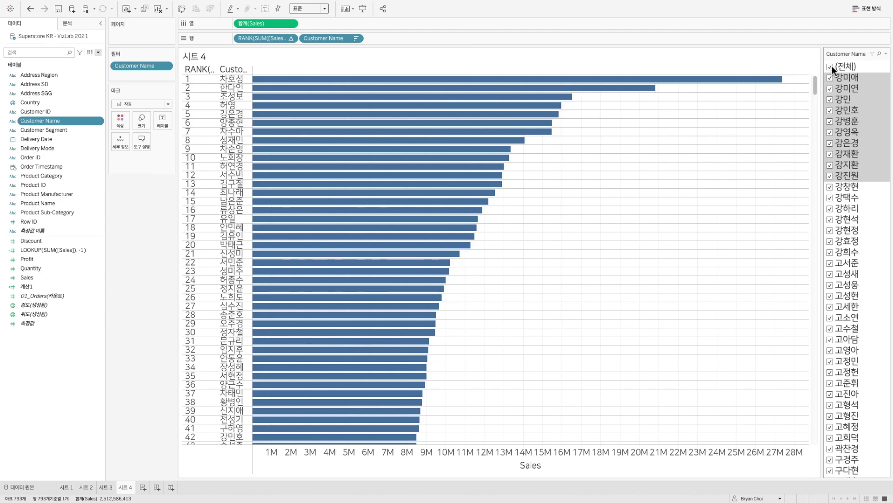
left_click(230, 113)
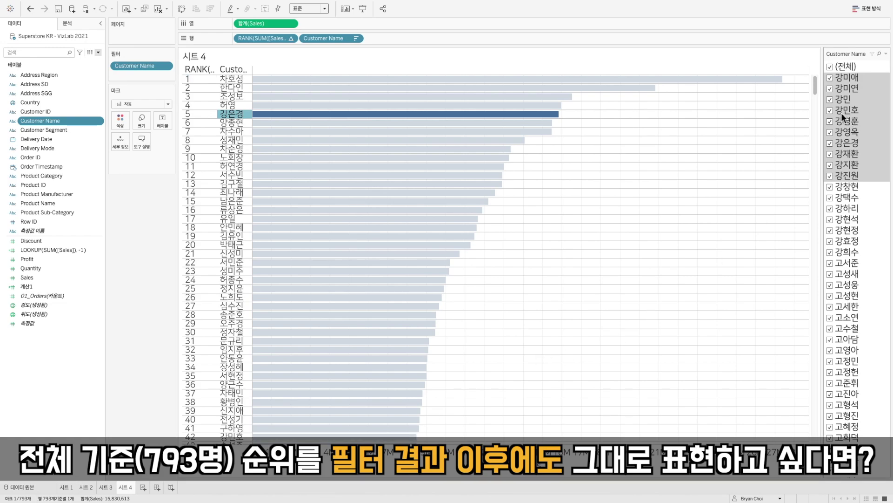
- Restrict the Customer Name filter to the first ten customers in the list and duplicate the worksheet 시트 4
left_click(830, 66)
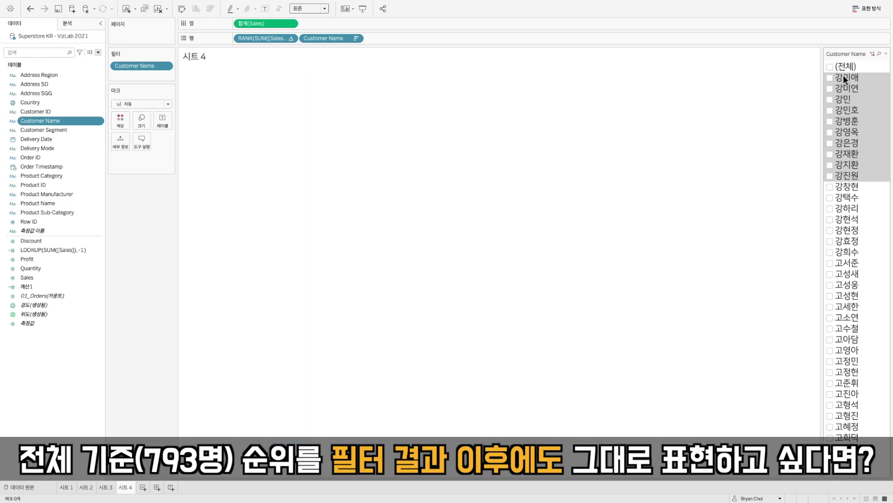
left_click(831, 77)
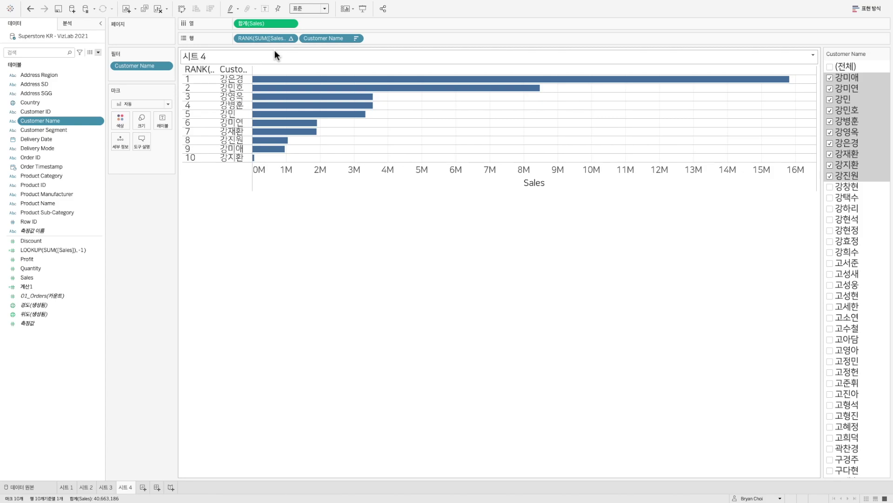
right_click(130, 488)
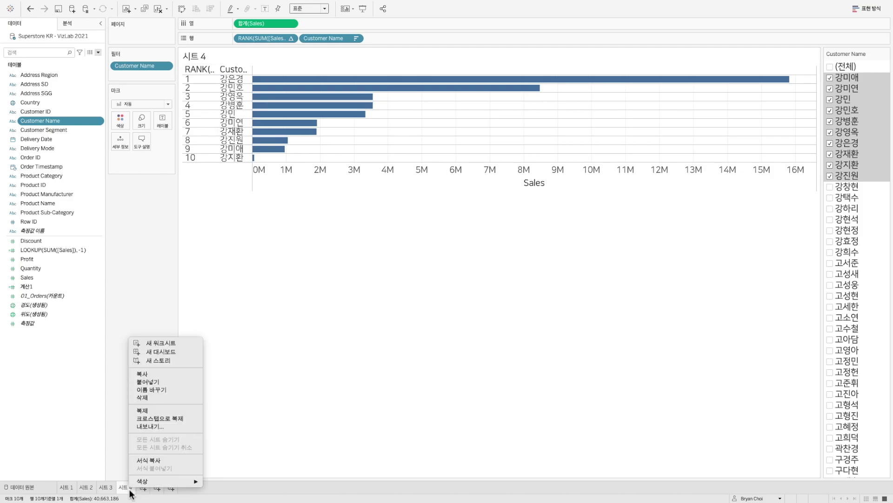
left_click(164, 411)
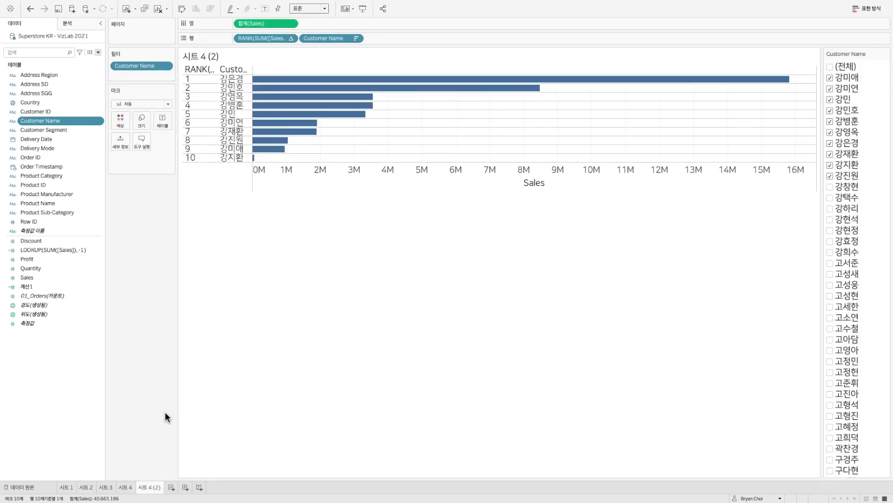
- Duplicate the Customer Name field and rename the copy as Customer Name | Filter
right_click(46, 122)
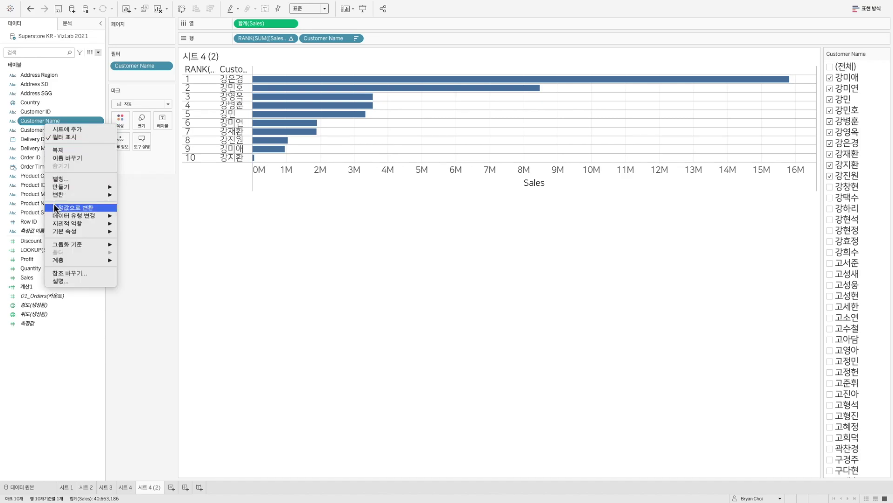
left_click(57, 151)
right_click(63, 131)
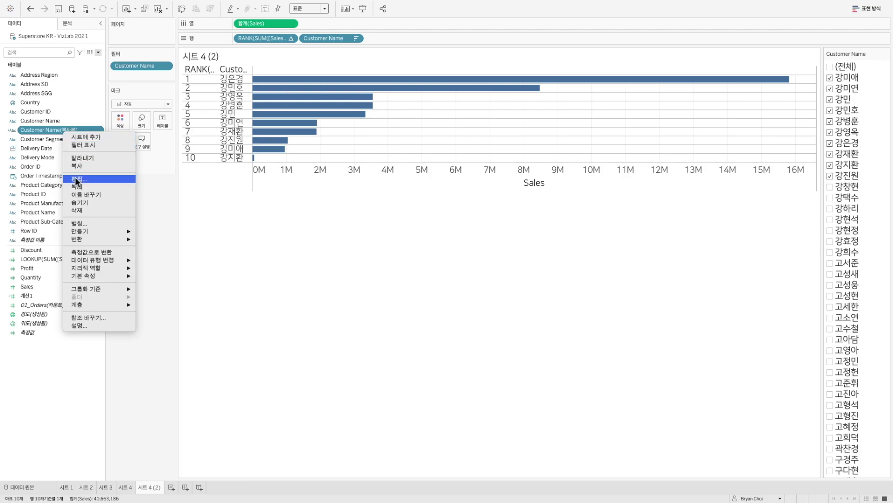
left_click(75, 179)
left_click_drag(146, 323, 178, 324)
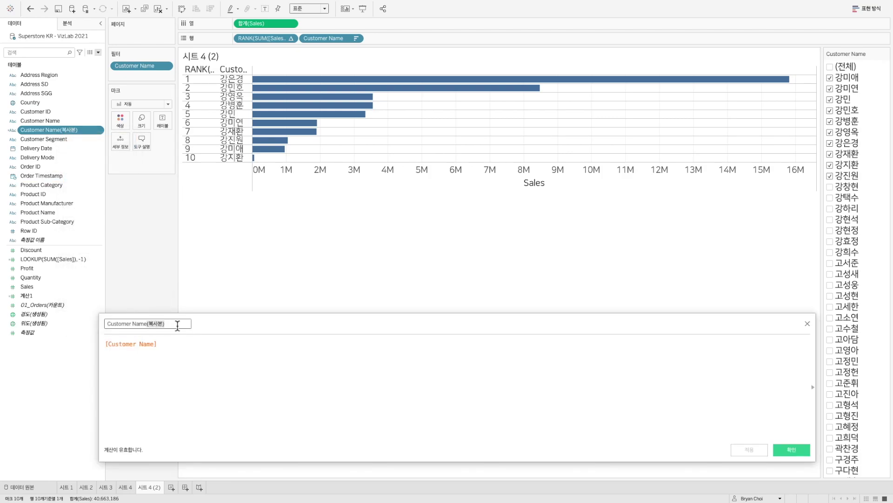
key("BackSpace")
type("| Filter")
- Define the Customer Name | Filter calculation as LOOKUP(ATTR([Customer Name]), 0) and save it
left_click(177, 347)
scroll(178, 347, "up", 6)
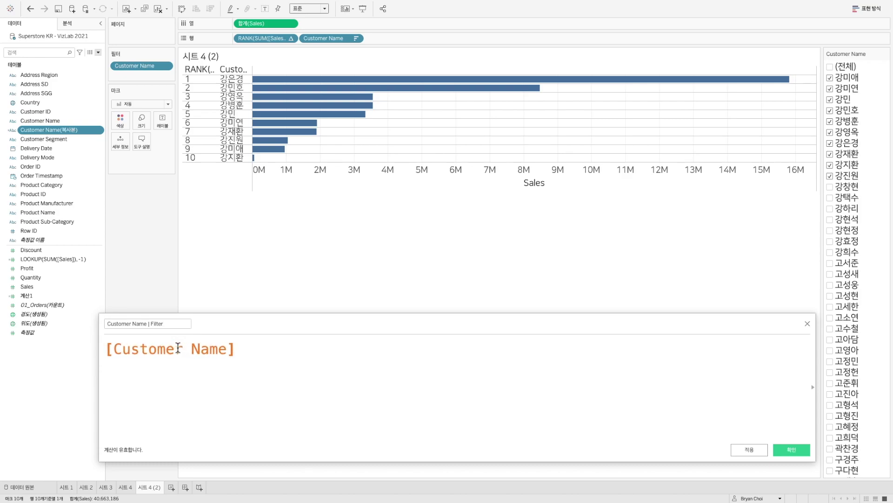
key("Home")
type("LOOKUP(")
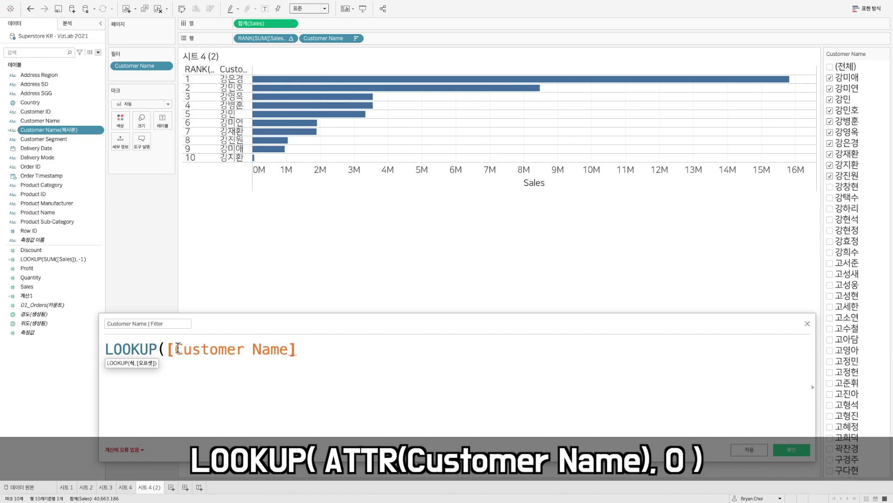
type("ATRRE(")
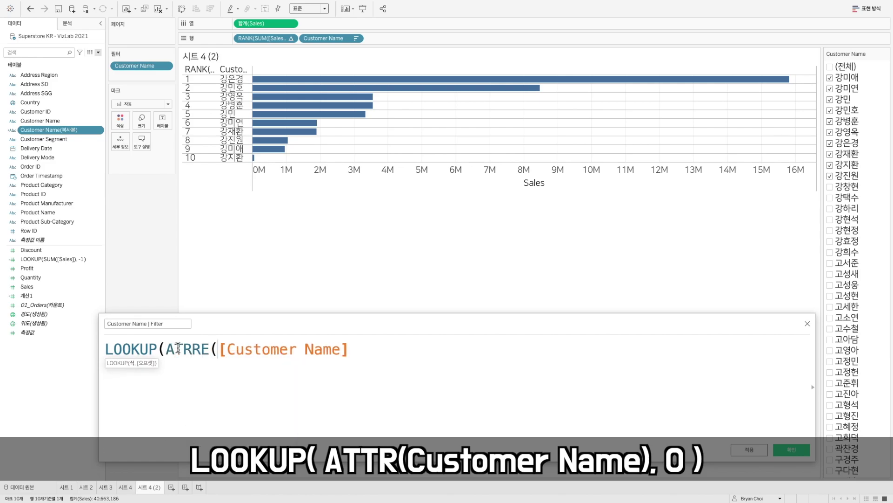
key("BackSpace")
key("BackSpace")
key("BackSpace")
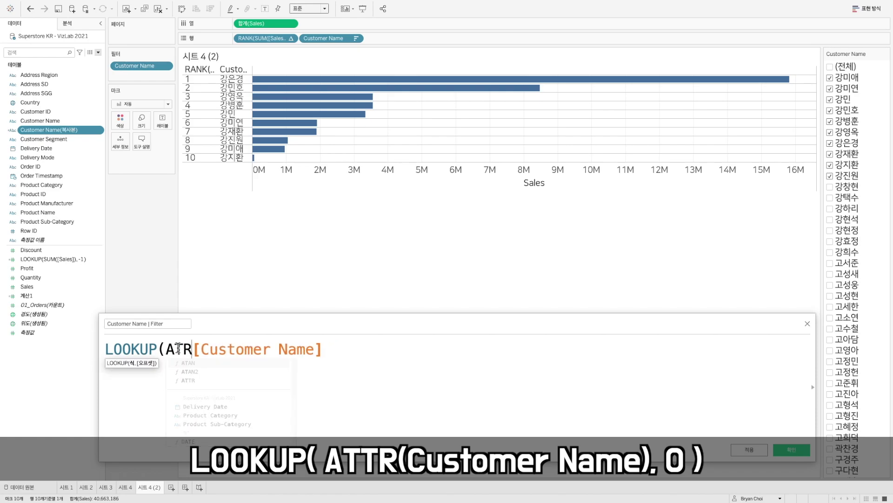
key("BackSpace")
type("TR")
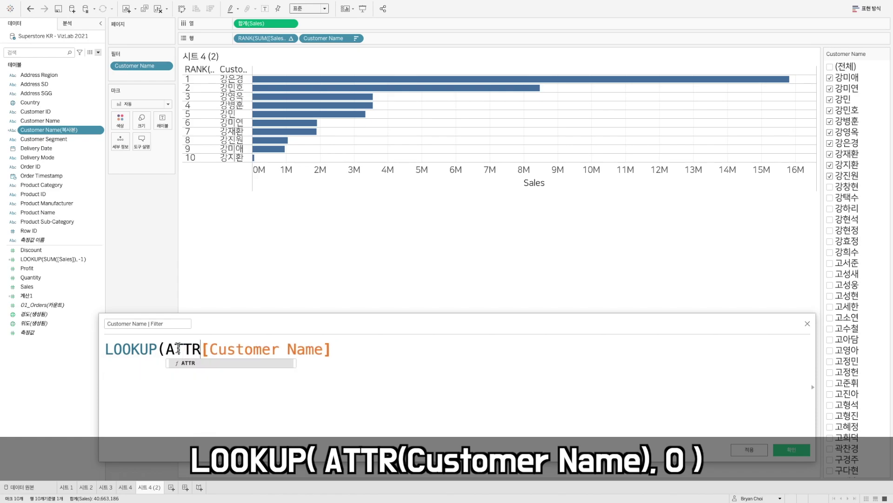
type("(")
left_click(349, 348)
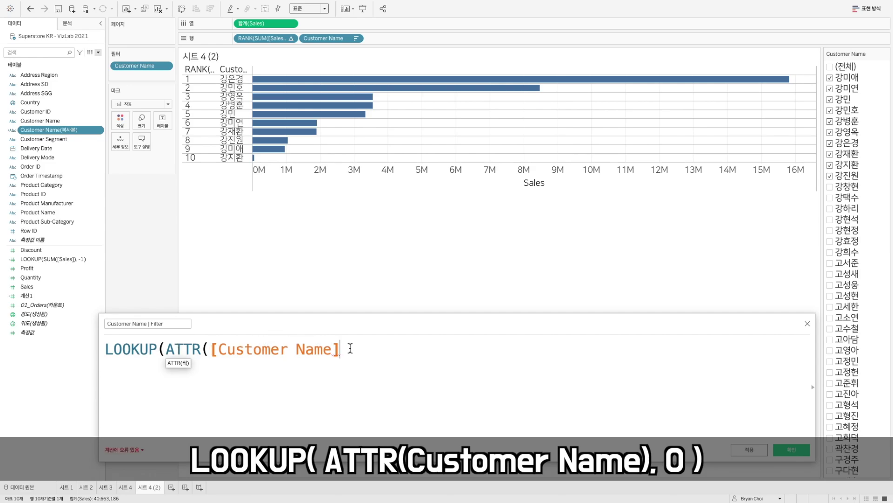
type(")")
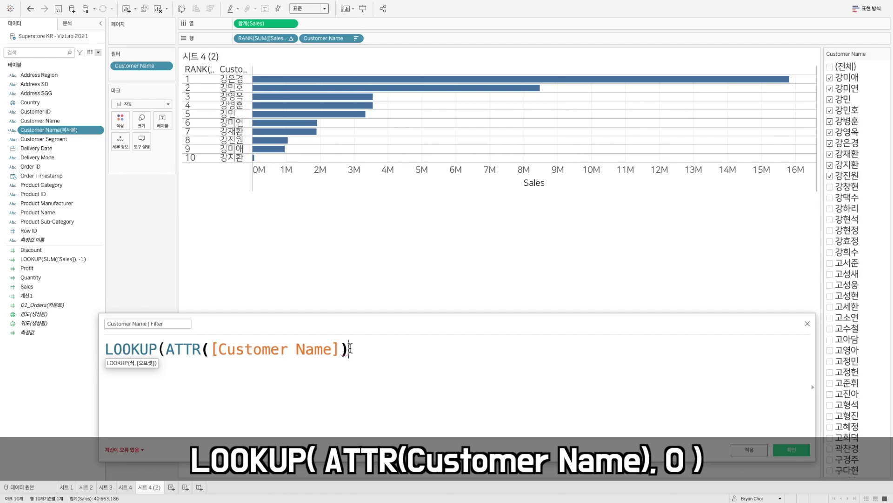
type(", 0)")
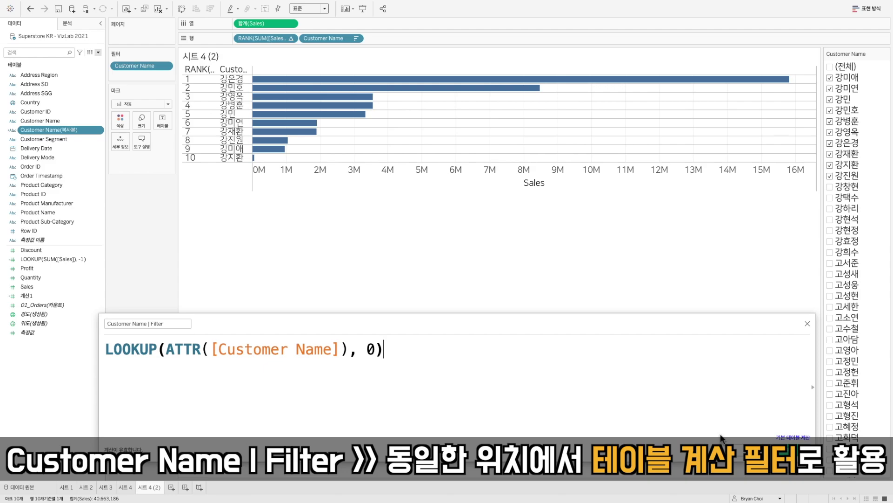
left_click(791, 448)
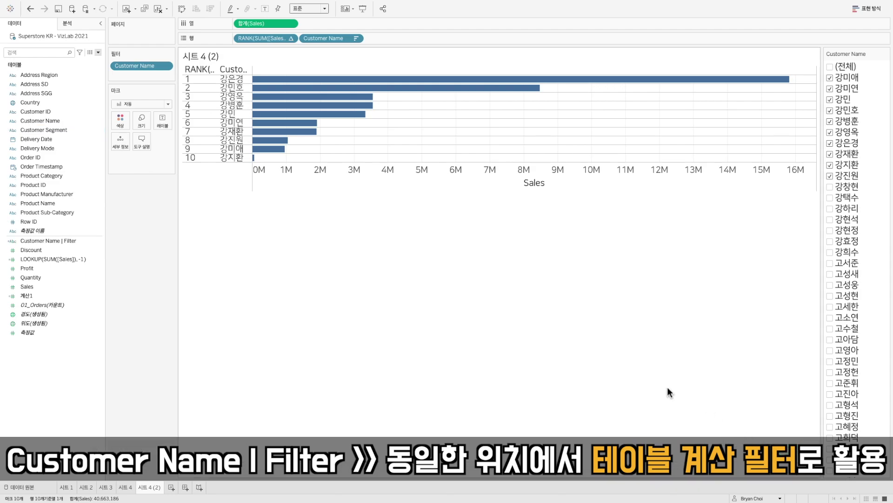
- Replace the Customer Name filter on 시트 4 (2) with Customer Name | Filter, keeping only the first ten customers in the list
left_click_drag(149, 67, 139, 238)
left_click_drag(33, 241, 137, 66)
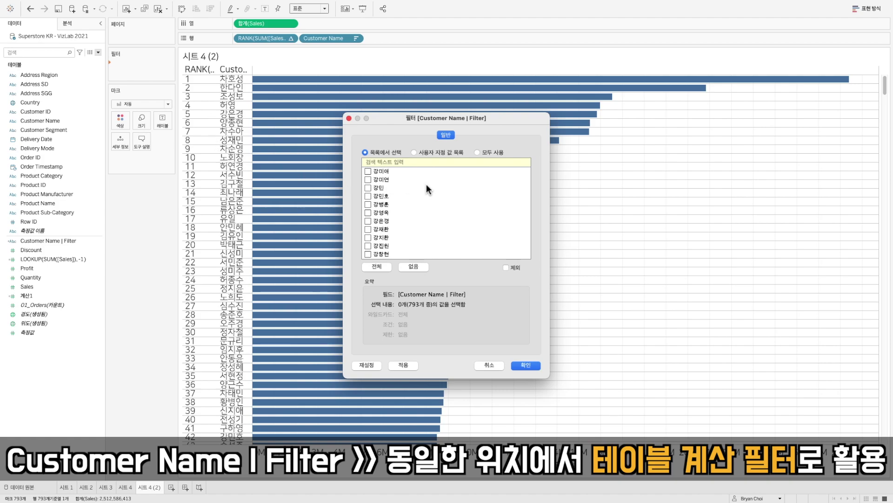
left_click(382, 172)
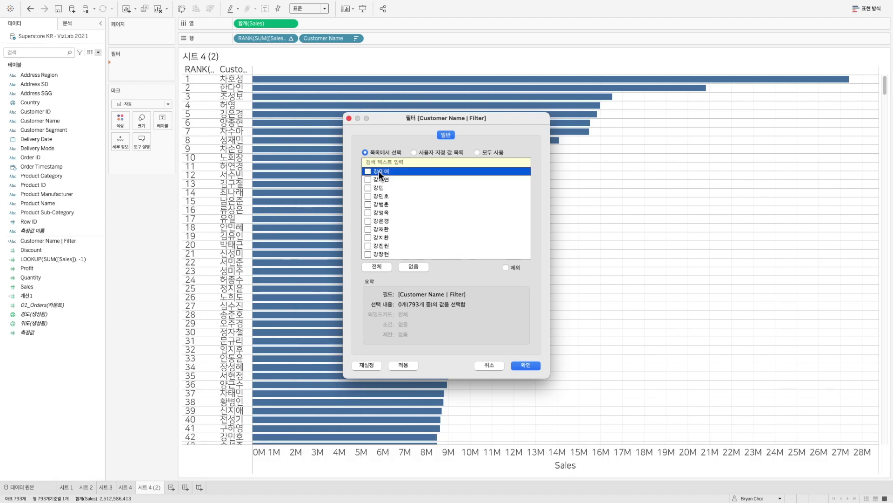
left_click(386, 246, "shift")
left_click(370, 245)
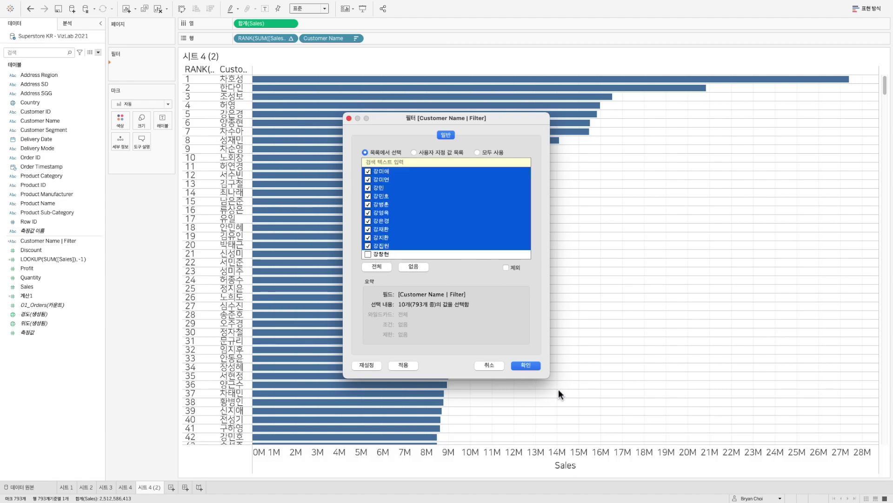
left_click(530, 364)
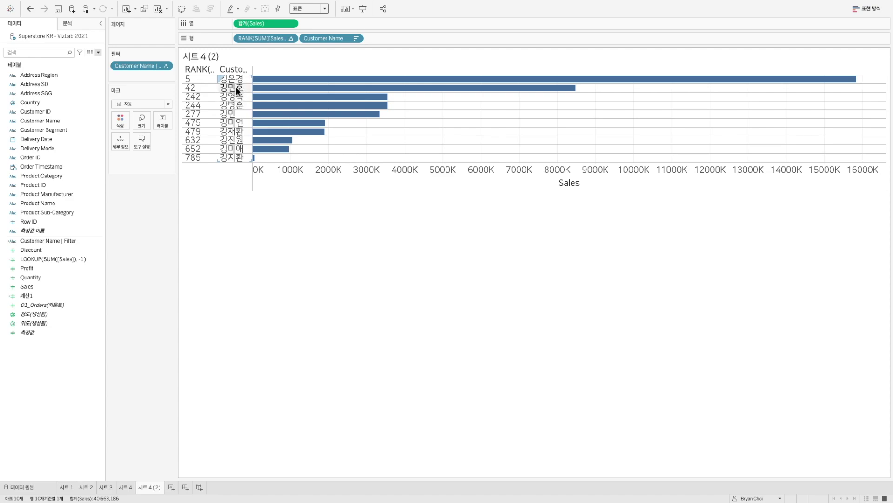
- Include all customers on 시트 4 and compare the customers ranked 5 and 42 with their ranks on 시트 4 (2)
left_click(126, 487)
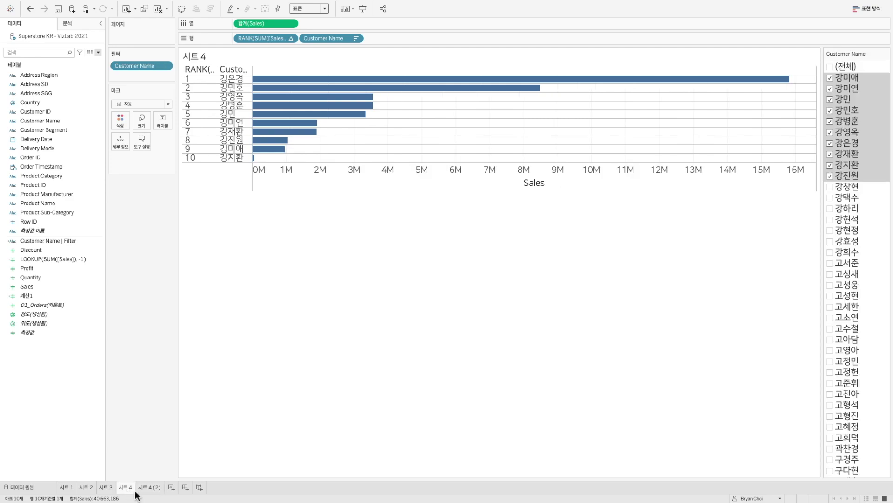
left_click(830, 66)
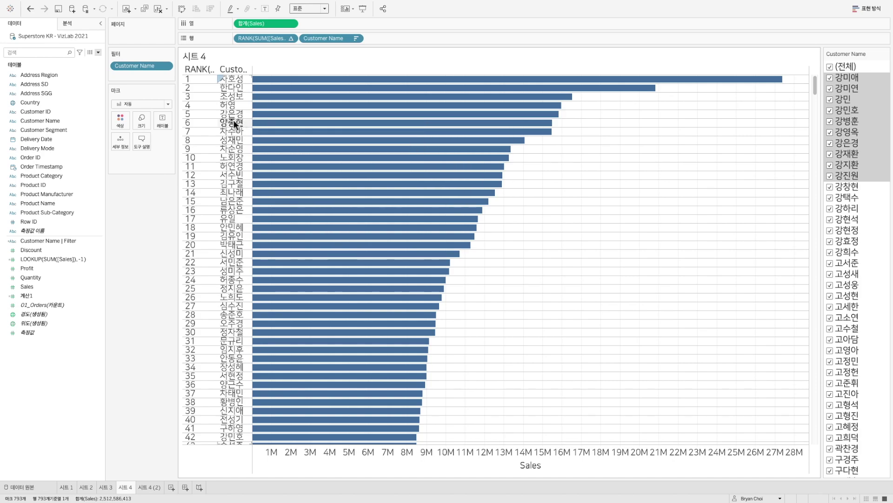
left_click(190, 114)
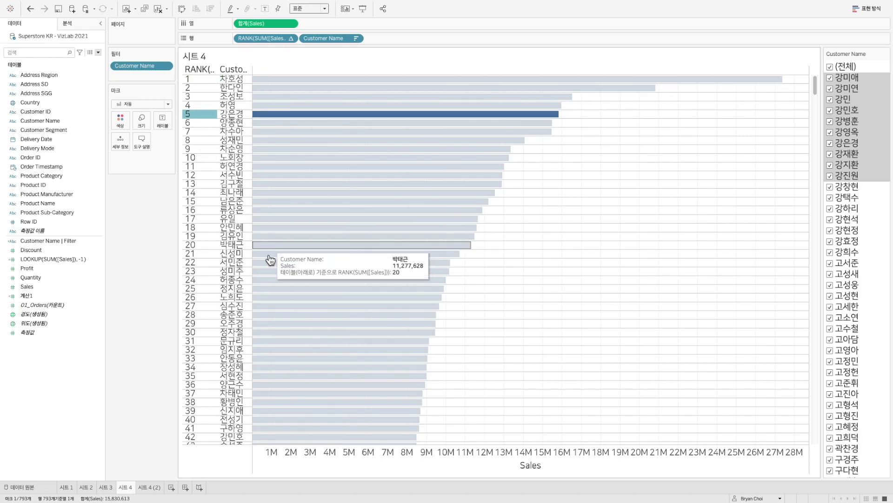
scroll(222, 379, "down", 3)
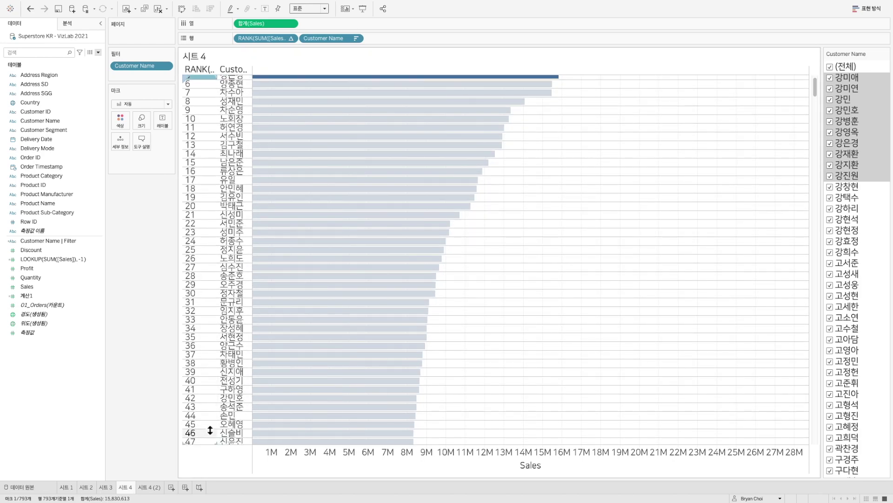
left_click(158, 487)
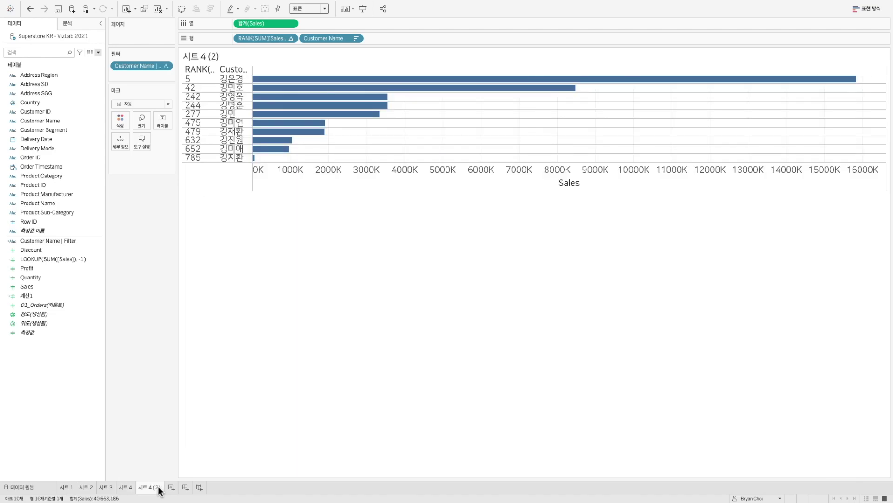
left_click(125, 487)
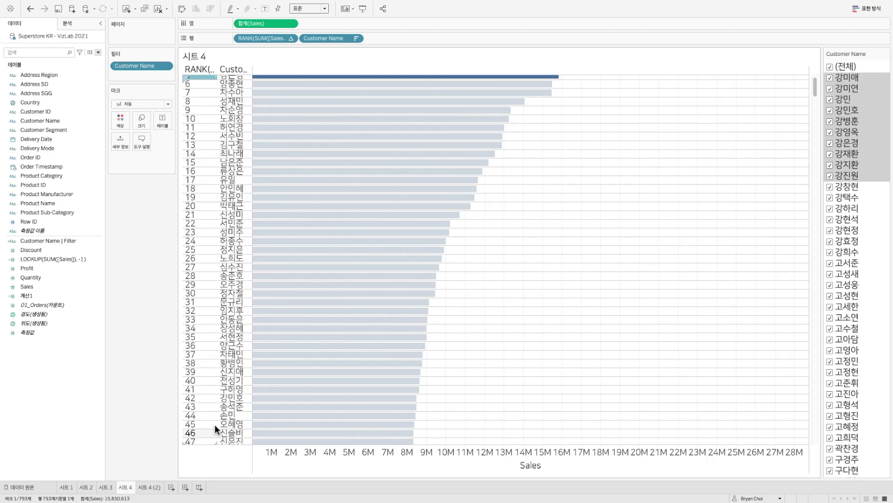
left_click(232, 398)
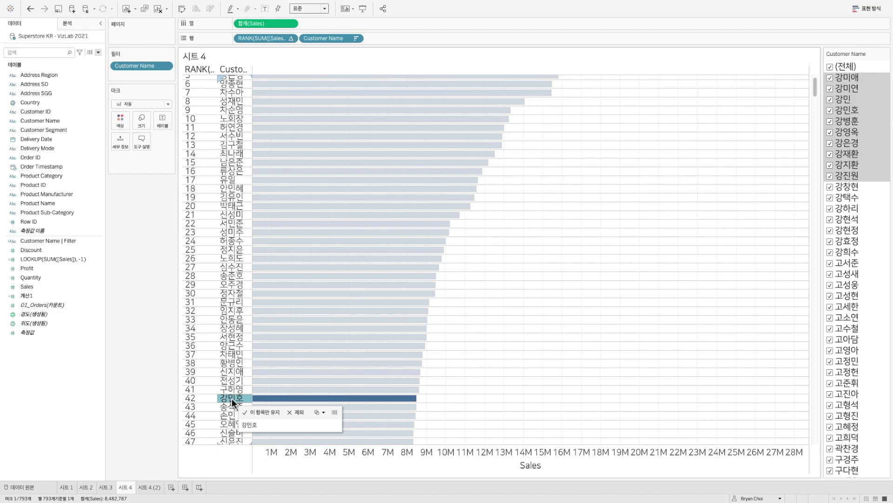
left_click(147, 487)
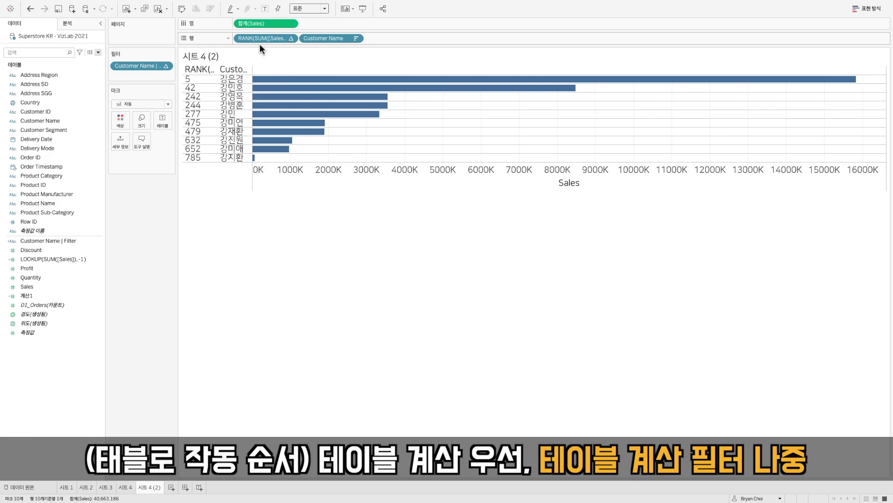
- Clear the highlight on 시트 4 and restrict its Customer Name filter to the first ten customers again
left_click(127, 487)
key("Escape")
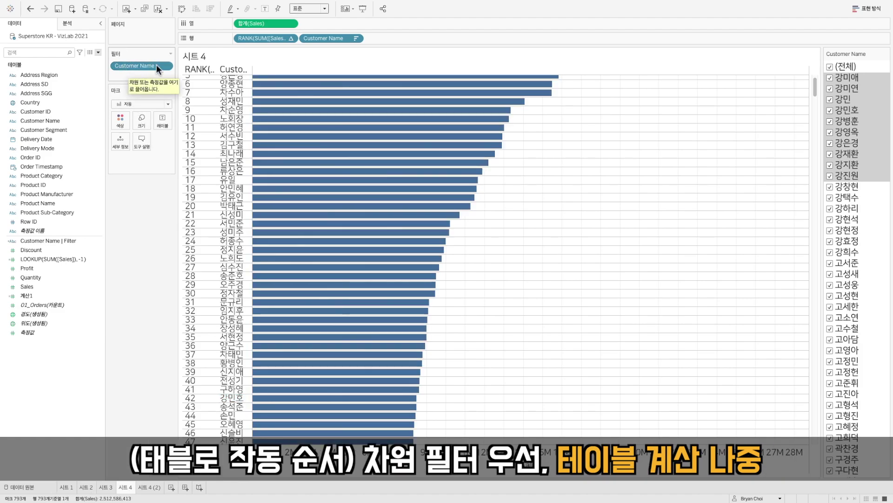
left_click(830, 67)
left_click(830, 77)
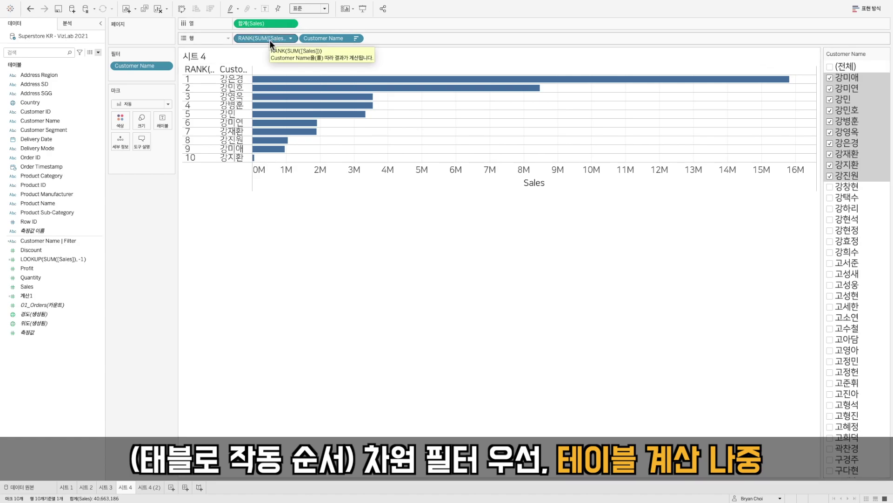
- Show the Customer Name | Filter control on 시트 4 (2) and compare that sheet with 시트 4
left_click(153, 489)
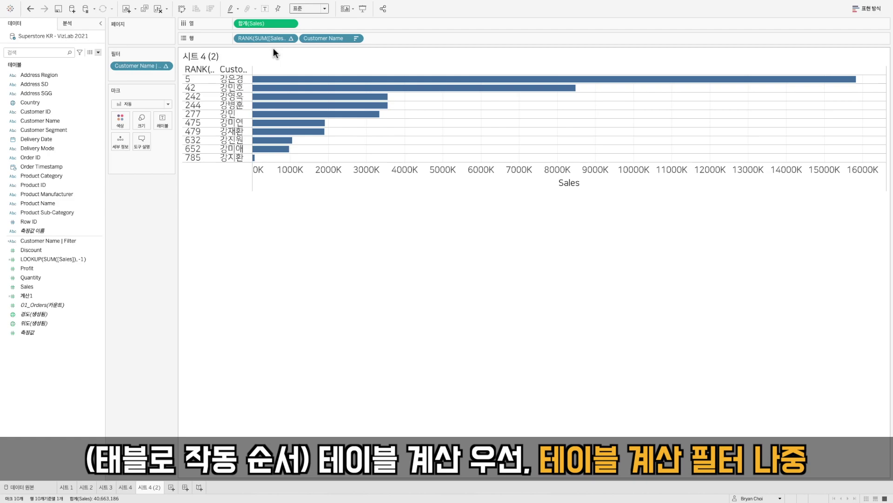
right_click(156, 64)
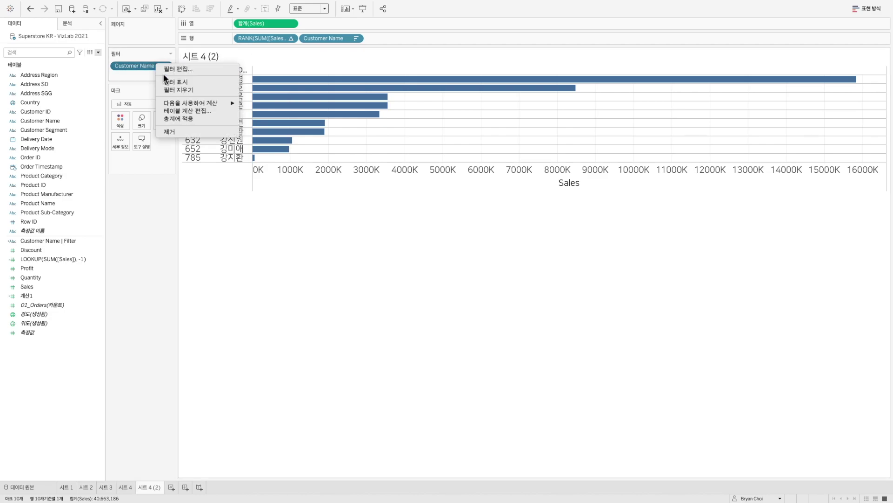
left_click(167, 80)
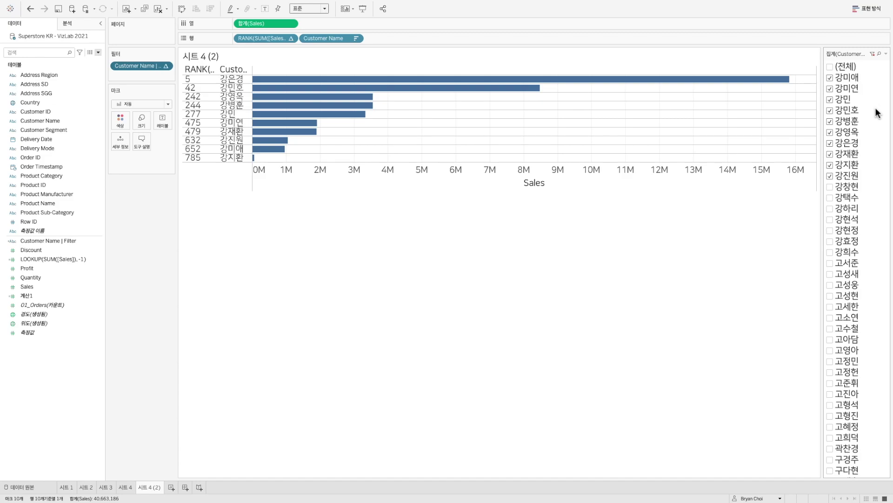
left_click(135, 487)
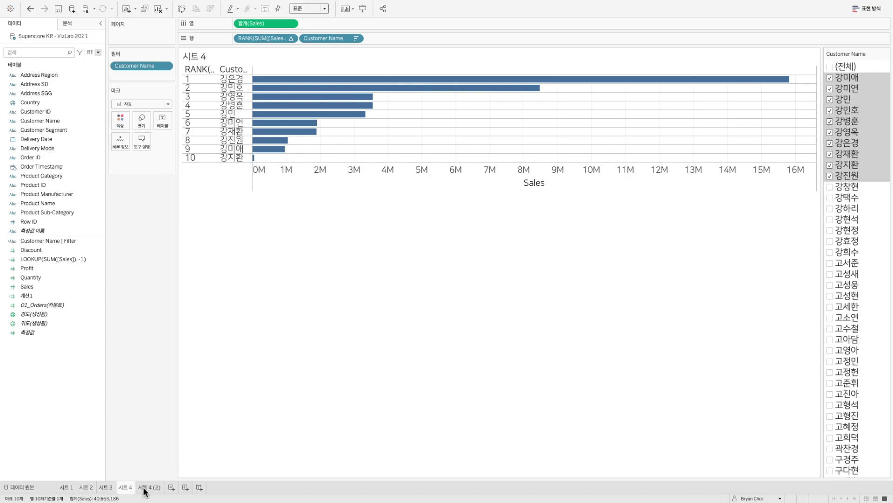
mouse_move(145, 491)
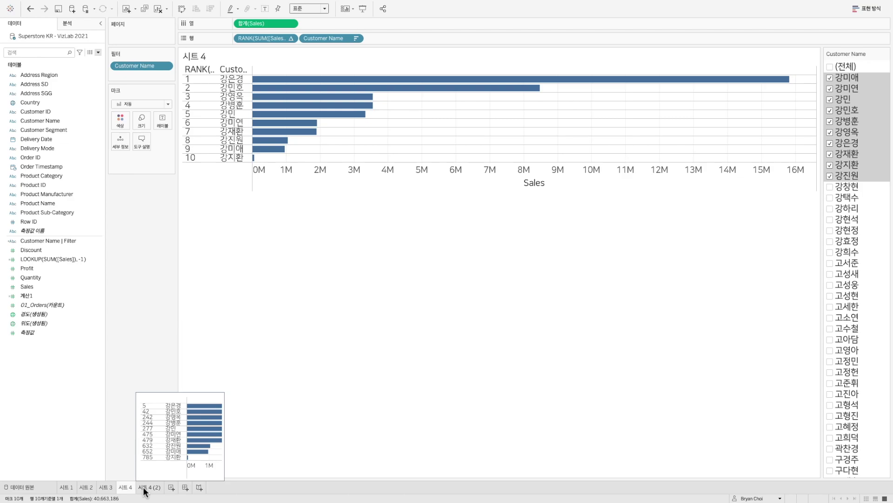
- Create a new worksheet listing Customer Name and Customer Name | Filter side by side as rows
left_click(171, 486)
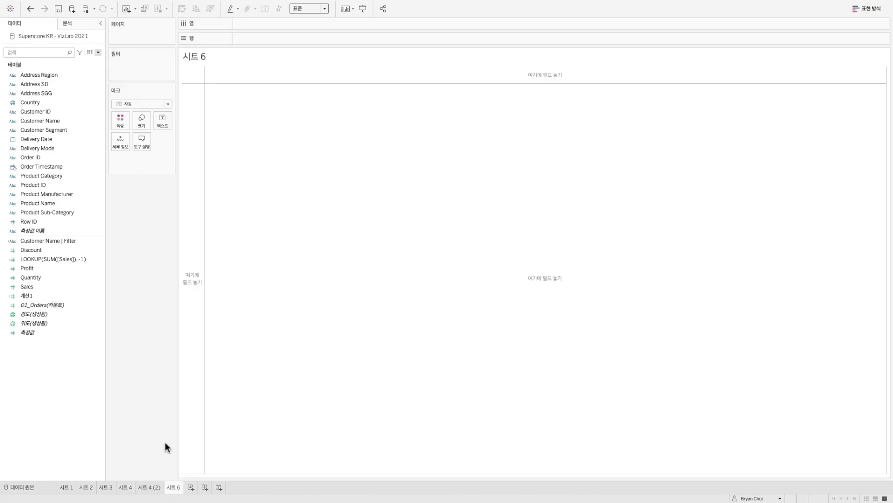
left_click_drag(45, 124, 189, 110)
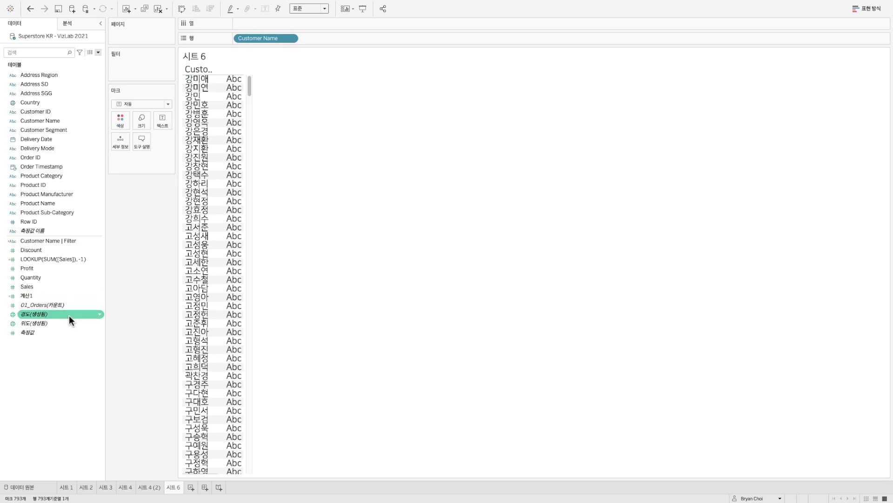
left_click_drag(42, 241, 343, 41)
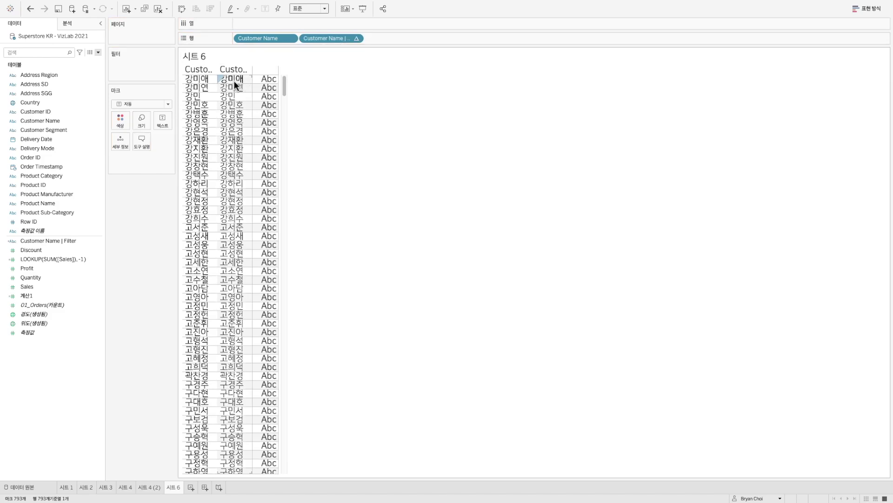
- Compare the Customer Name and Customer Name | Filter values in the first and third rows, then clear the selection
left_click(202, 79)
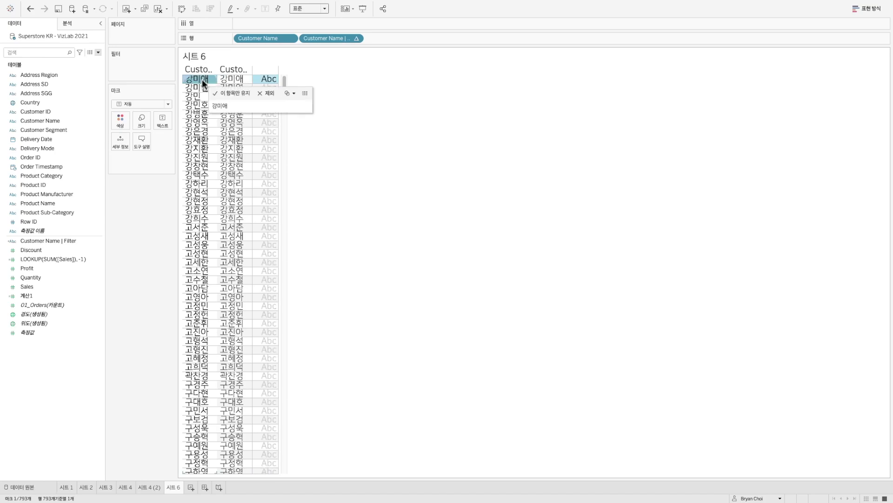
left_click(233, 79)
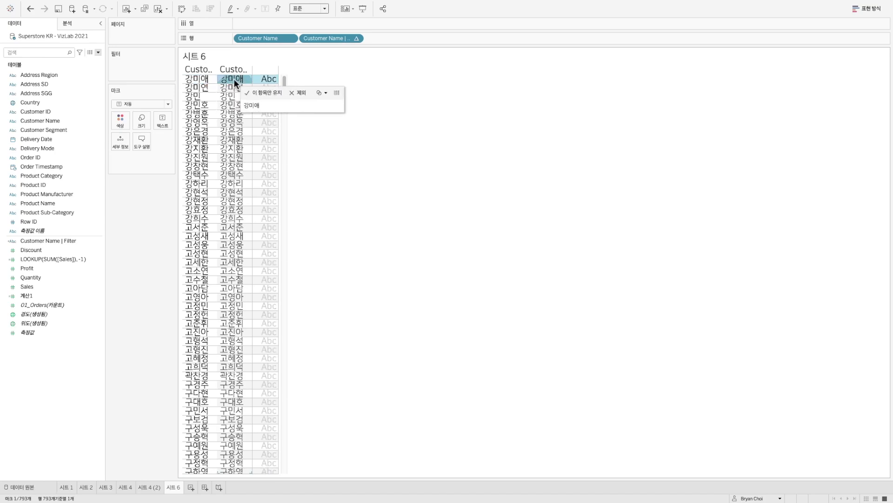
left_click(200, 96)
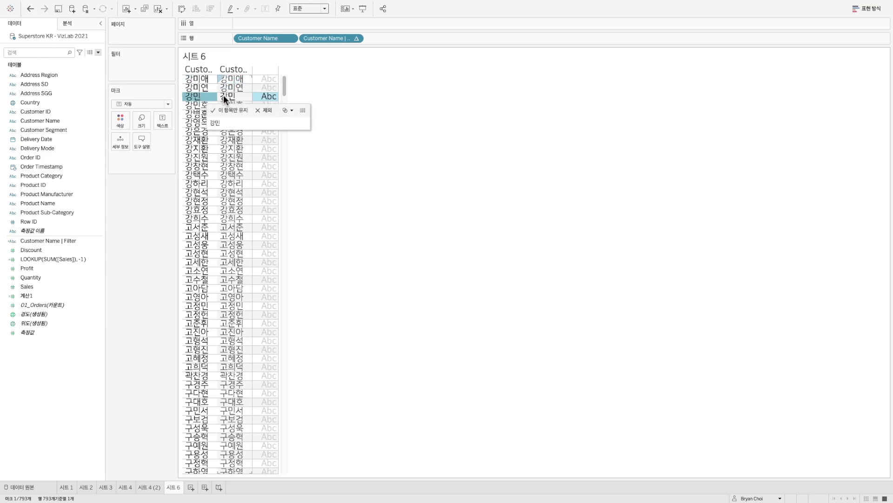
left_click(227, 96)
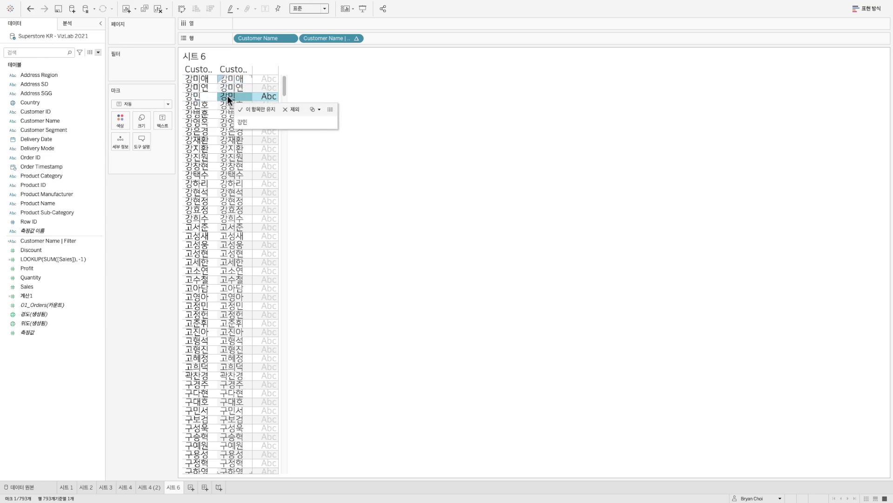
left_click(323, 188)
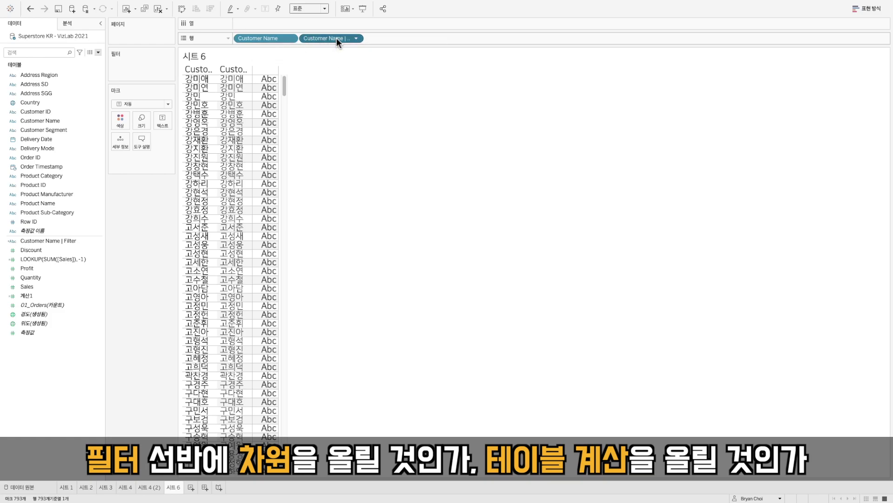
- Compare 시트 4 with 시트 4 (2), and widen the filter and marks area on 시트 4 (2) to fit the full filter name
left_click(125, 487)
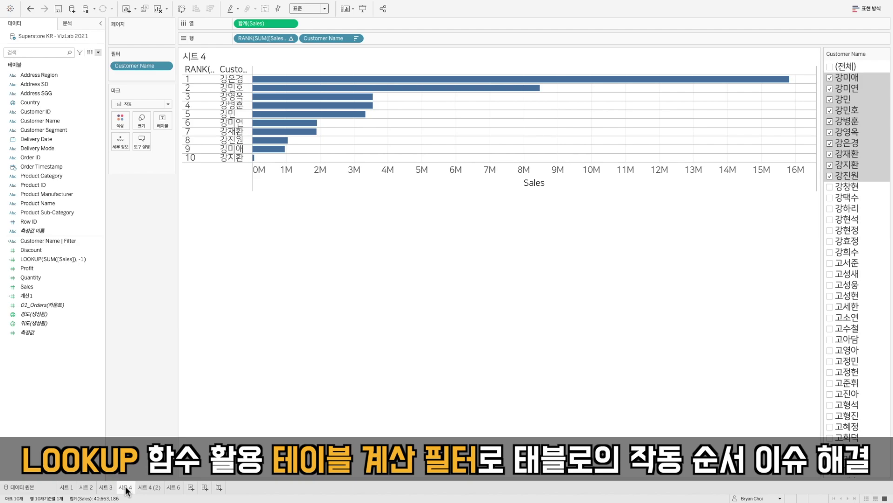
left_click(144, 489)
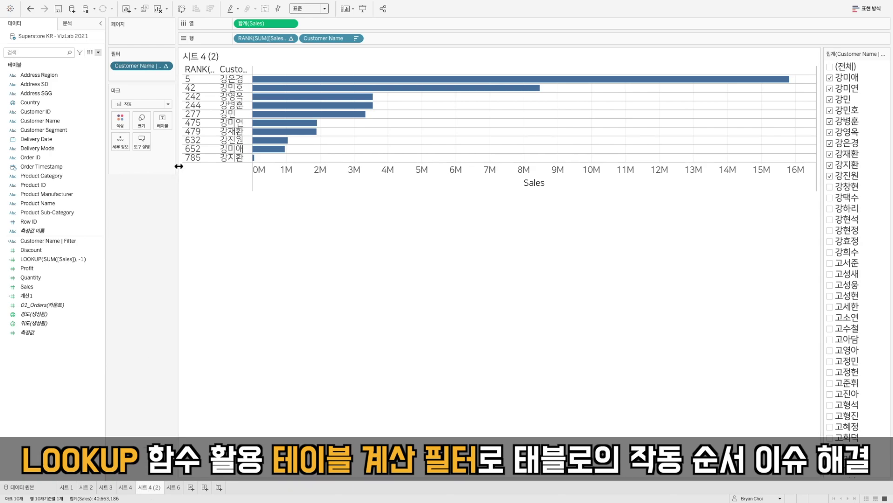
left_click_drag(178, 165, 249, 169)
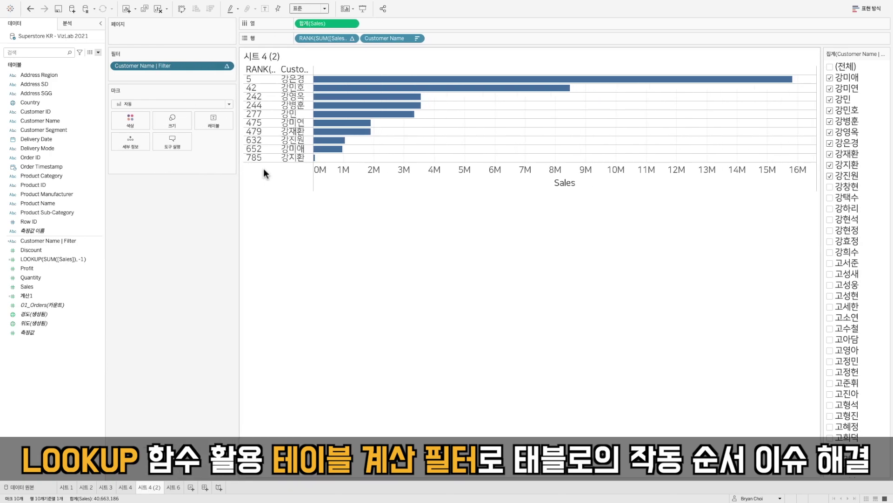